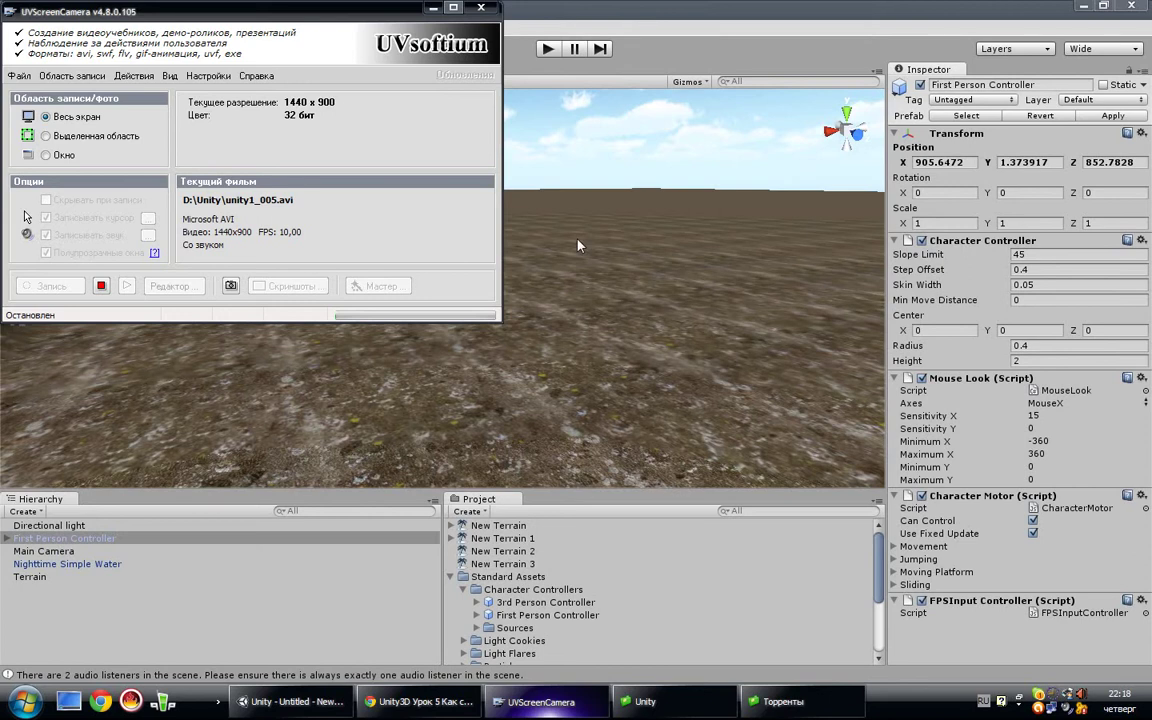
Bring the Unity editor forward and orbit the Scene view up toward the terrain's mountains.
left_click(519, 215)
mouse_move(558, 287)
right_mouse_down()
mouse_move(408, 183)
mouse_move(386, 277)
mouse_move(530, 335)
mouse_move(513, 238)
mouse_move(430, 266)
mouse_move(389, 180)
right_mouse_up()
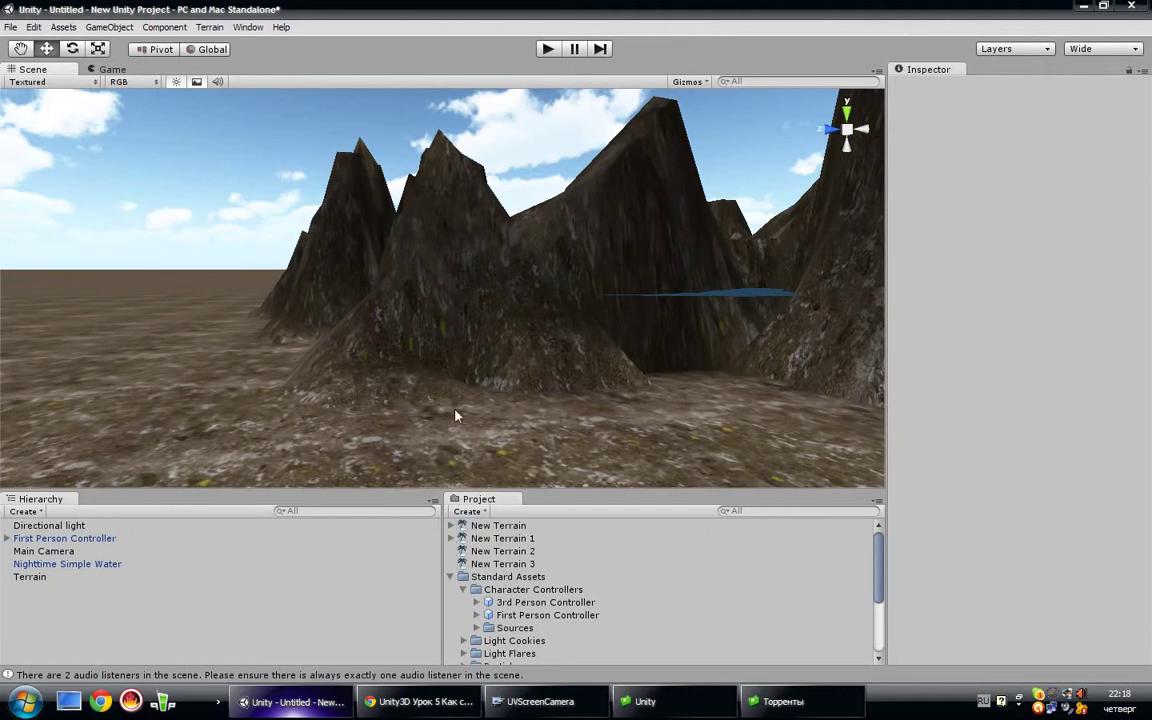
In Chrome, move the YouTube video upload tab to the end of the tab strip.
left_click(377, 633)
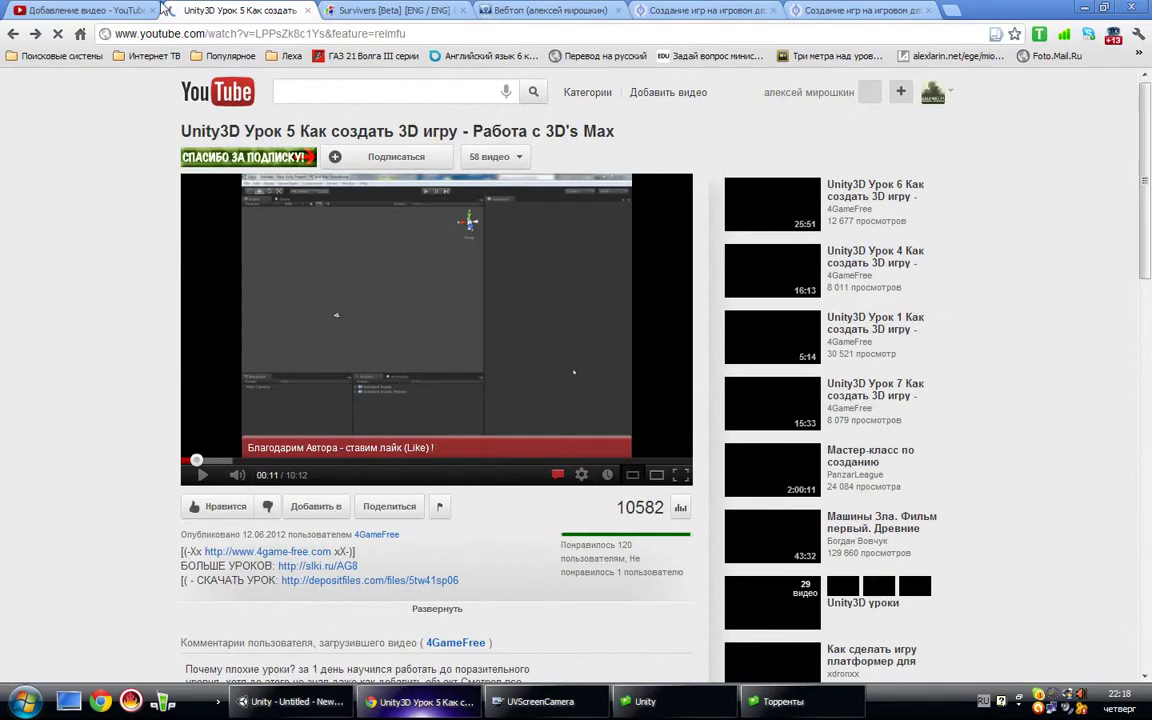
left_click_drag(163, 9, 762, 7)
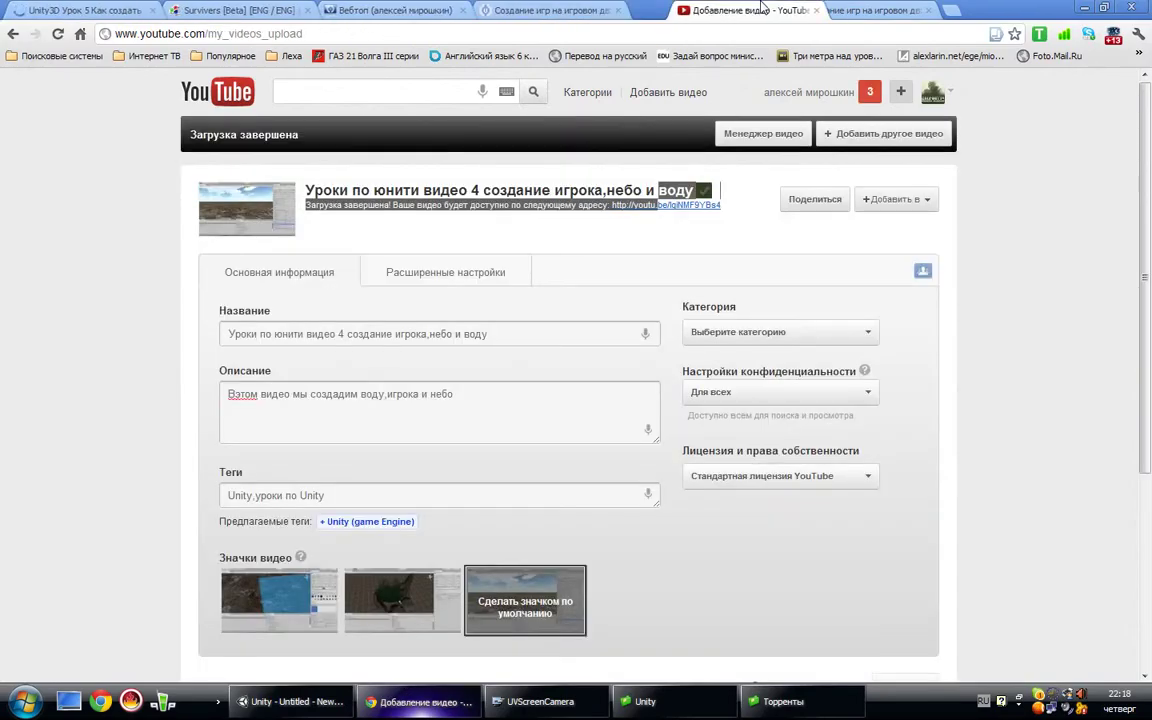
left_click_drag(762, 7, 1014, 8)
Open all3dmodel.com in a new tab from the unity bookmarks folder.
left_click(953, 8)
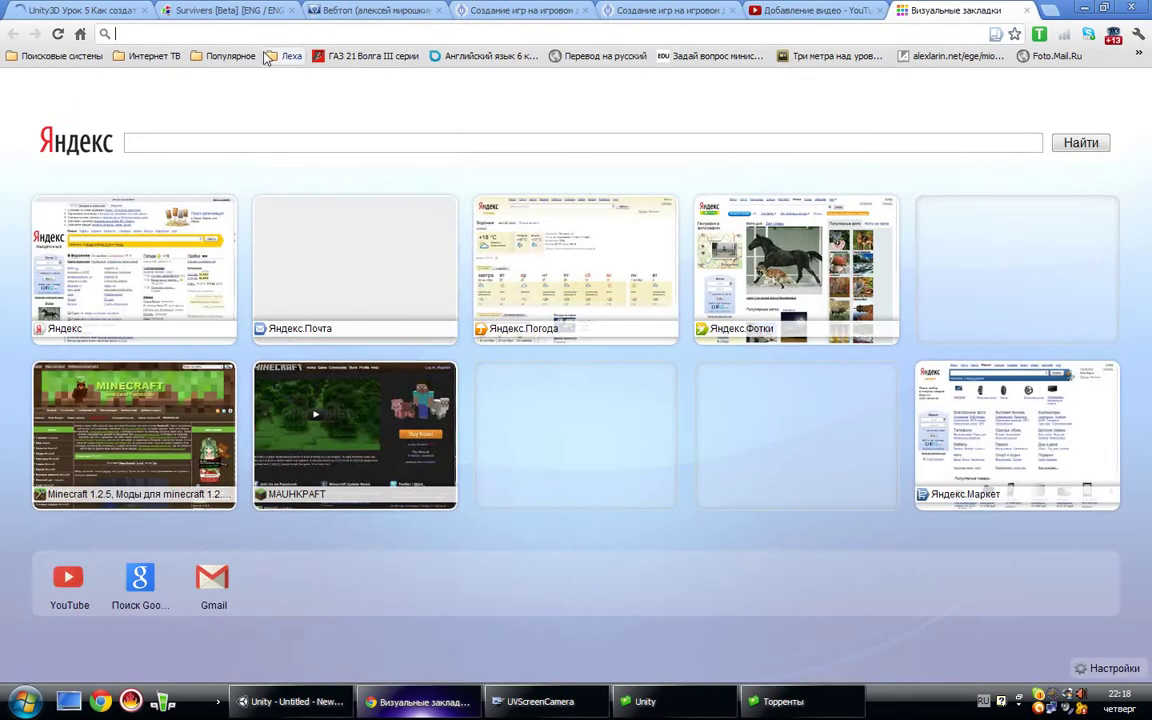
left_click(270, 57)
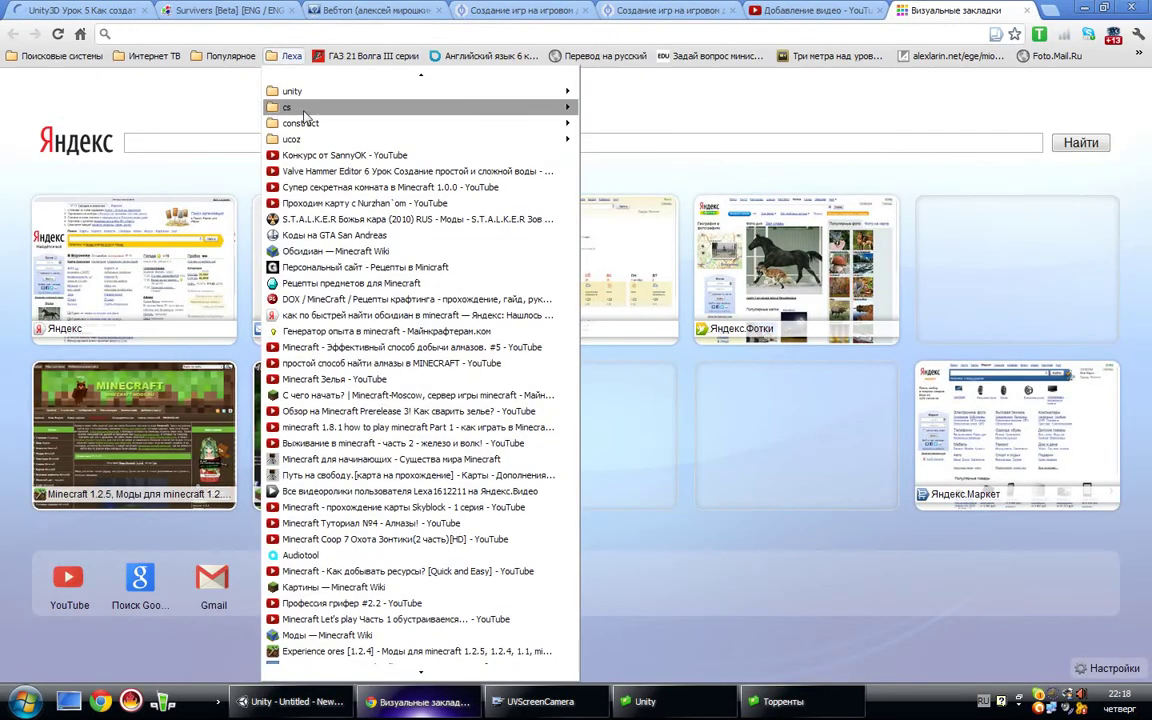
mouse_move(277, 91)
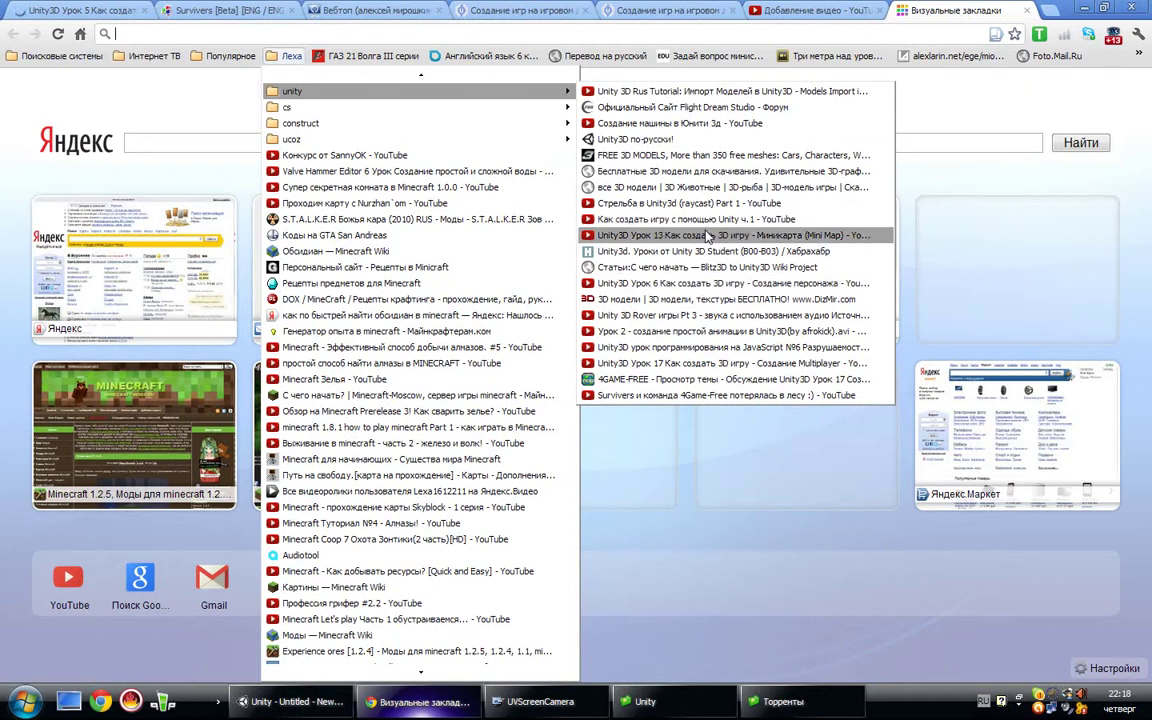
left_click(687, 187)
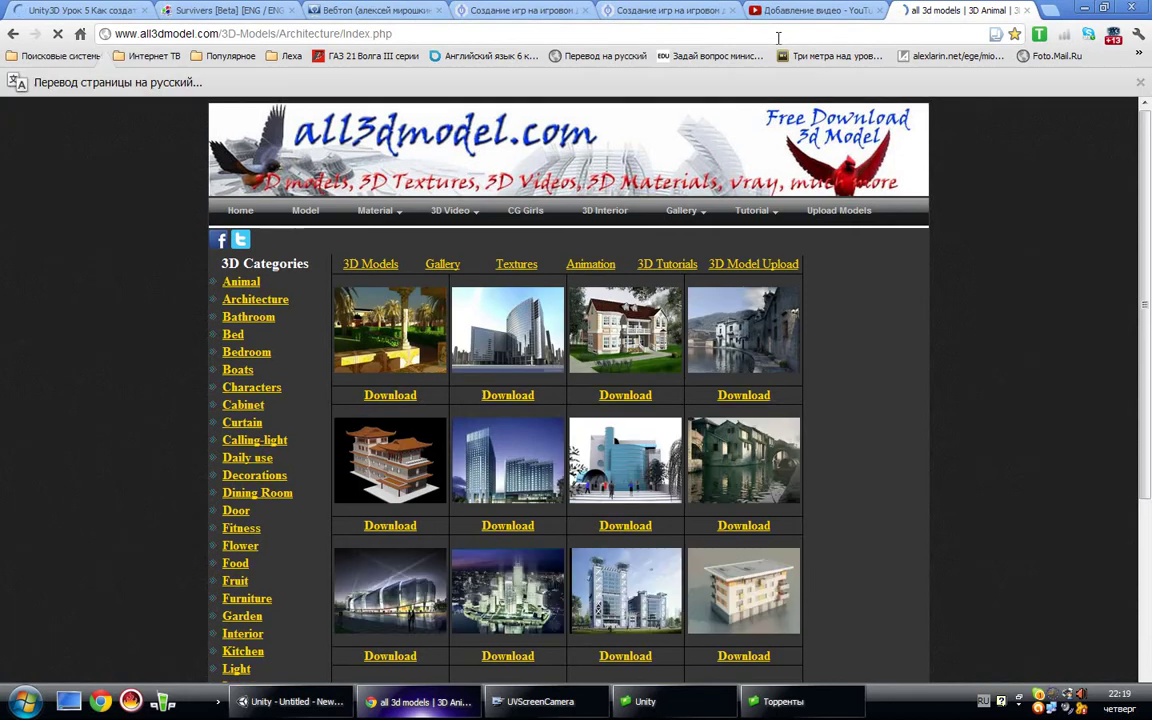
Scroll through the Architecture models, then switch to the Animal category.
scroll(565, 345, "down", 3)
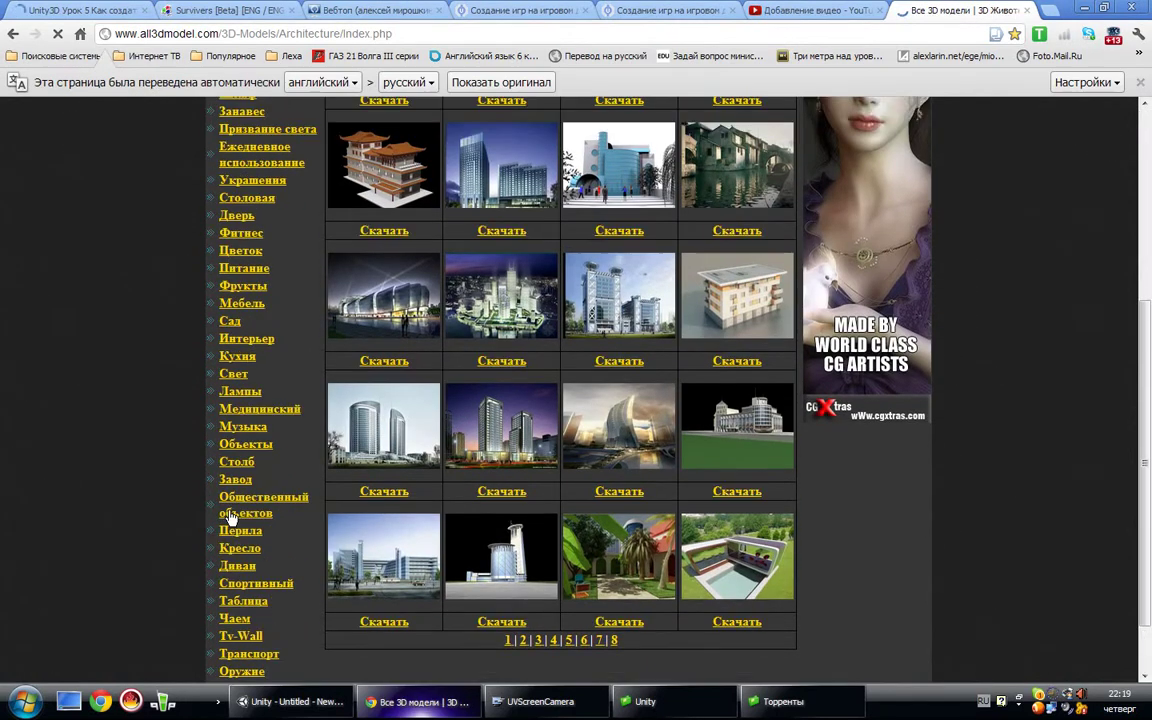
scroll(206, 334, "down", 1)
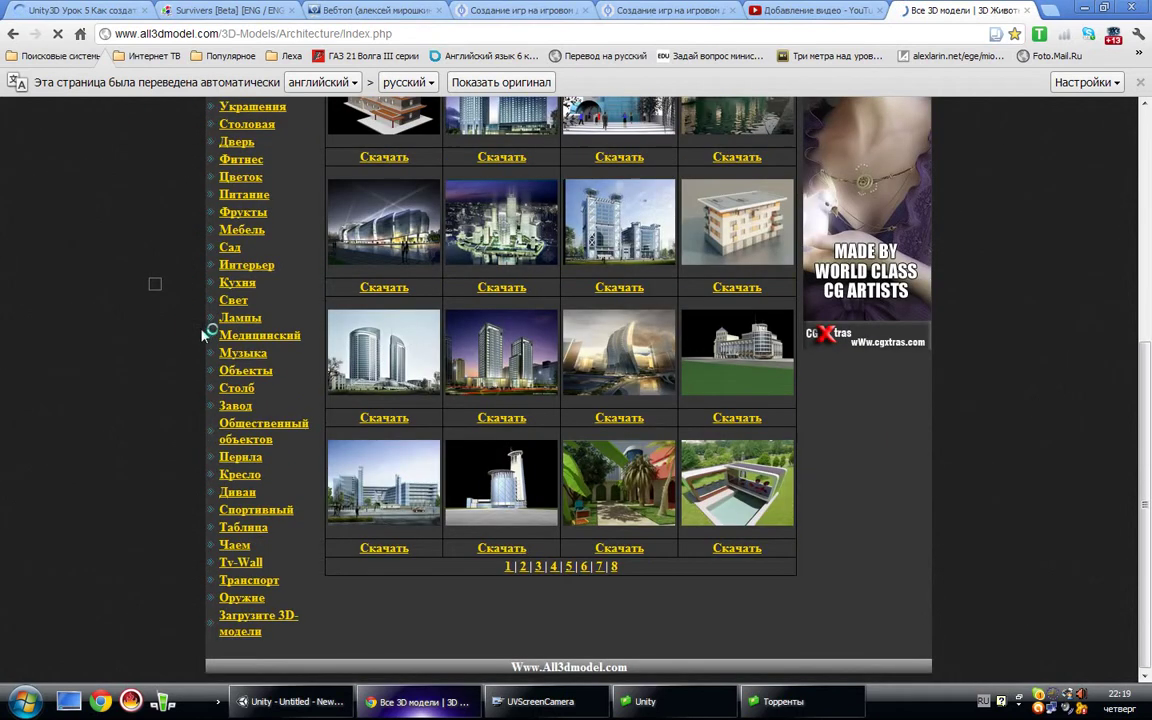
scroll(200, 309, "up", 5)
scroll(257, 424, "down", 2)
scroll(154, 386, "down", 2)
scroll(216, 206, "up", 2)
scroll(245, 305, "up", 2)
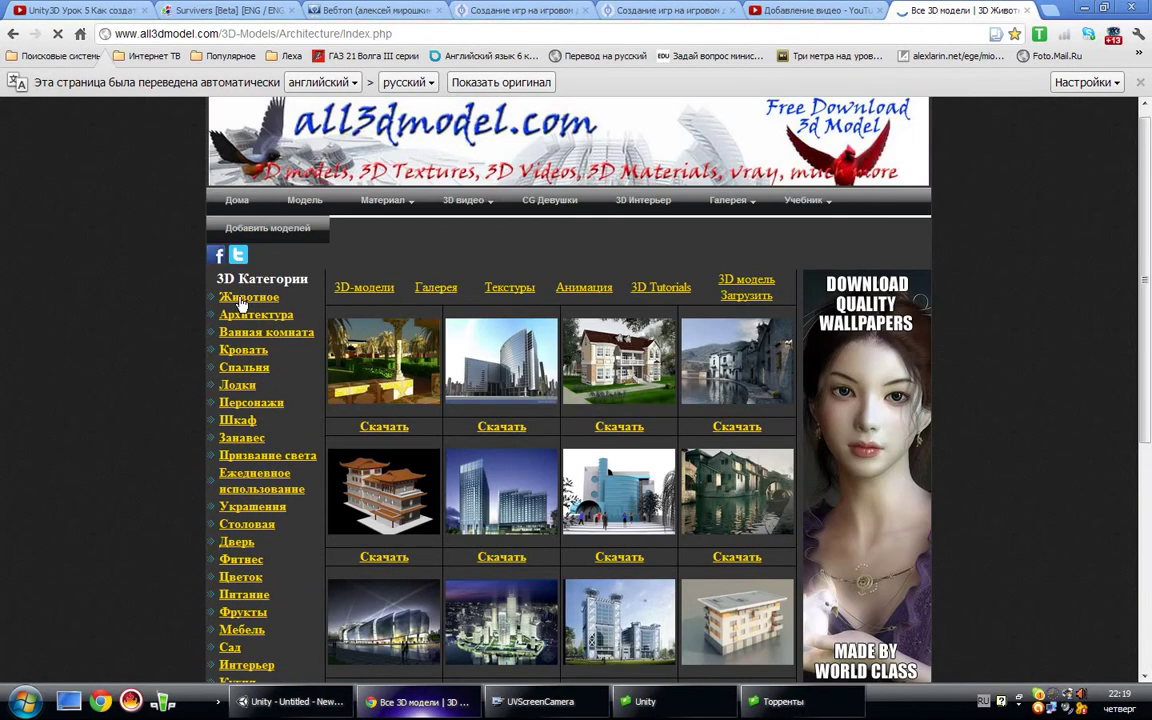
left_click(241, 299)
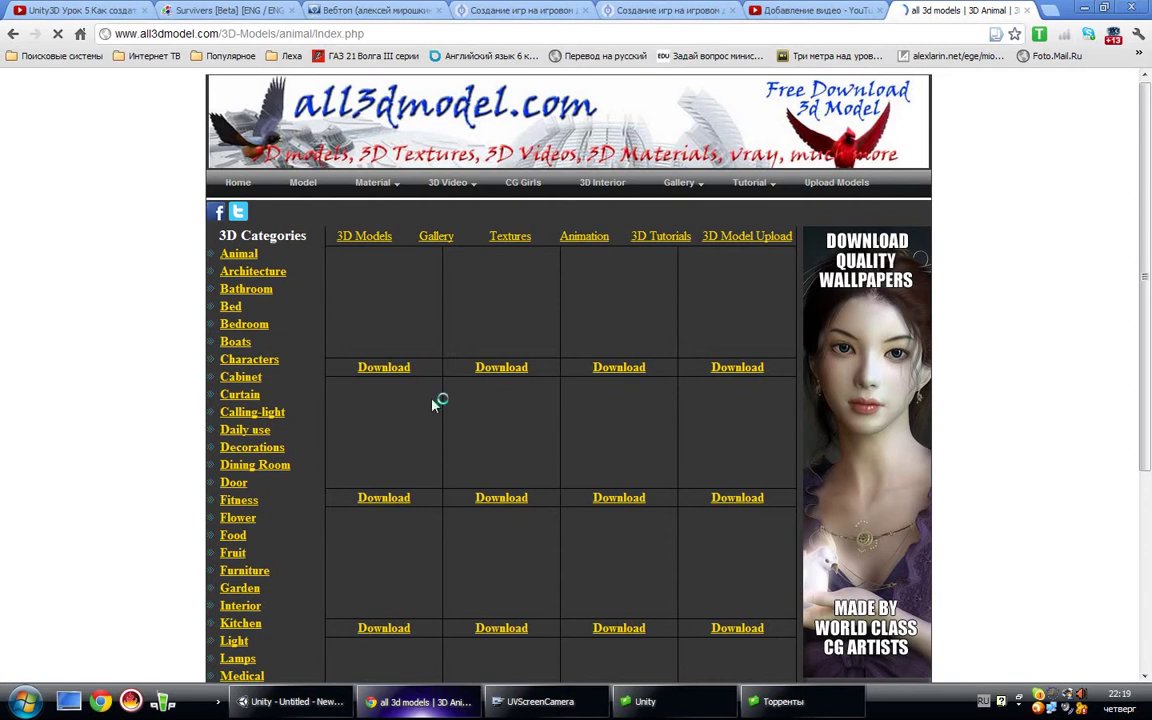
Browse the Animal category's 3D models.
scroll(437, 399, "down", 2)
scroll(434, 401, "down", 1)
scroll(432, 403, "up", 2)
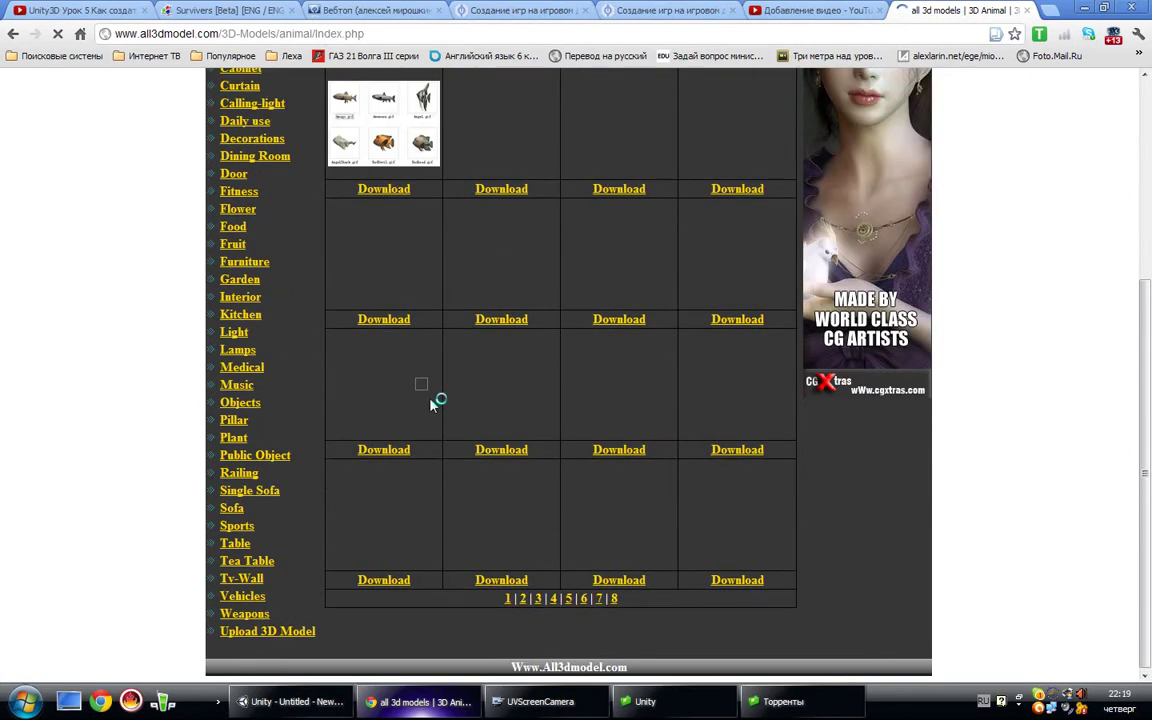
scroll(432, 403, "up", 2)
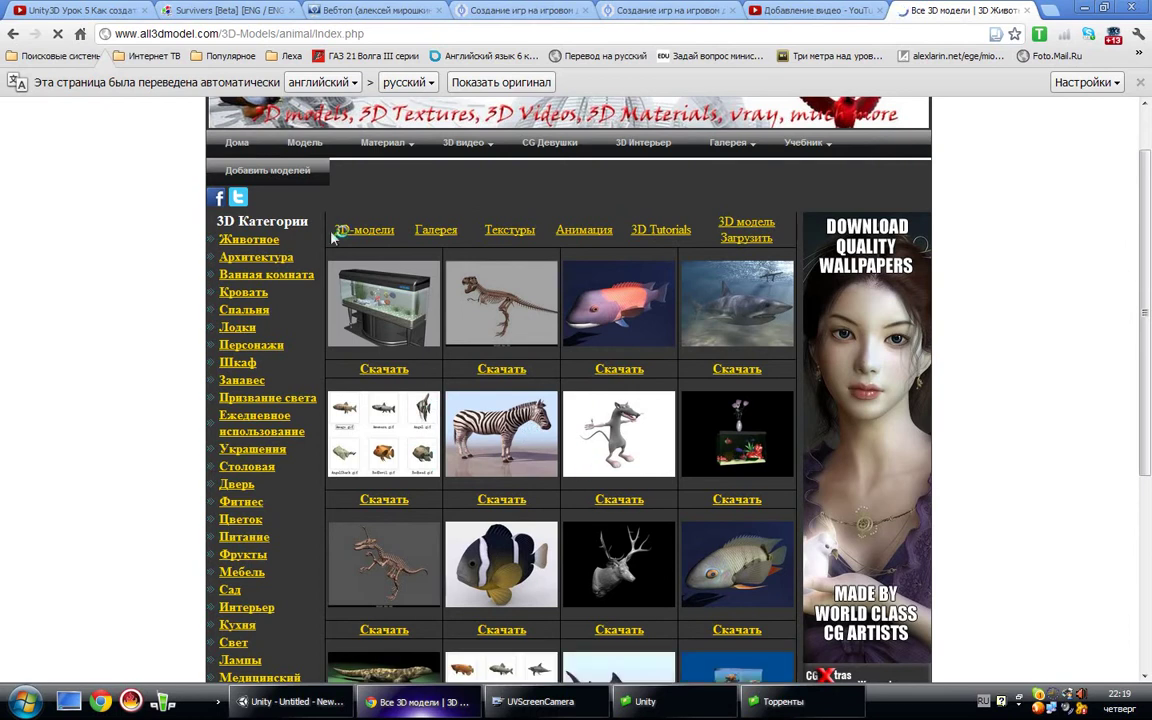
scroll(715, 250, "down", 2)
scroll(551, 345, "down", 1)
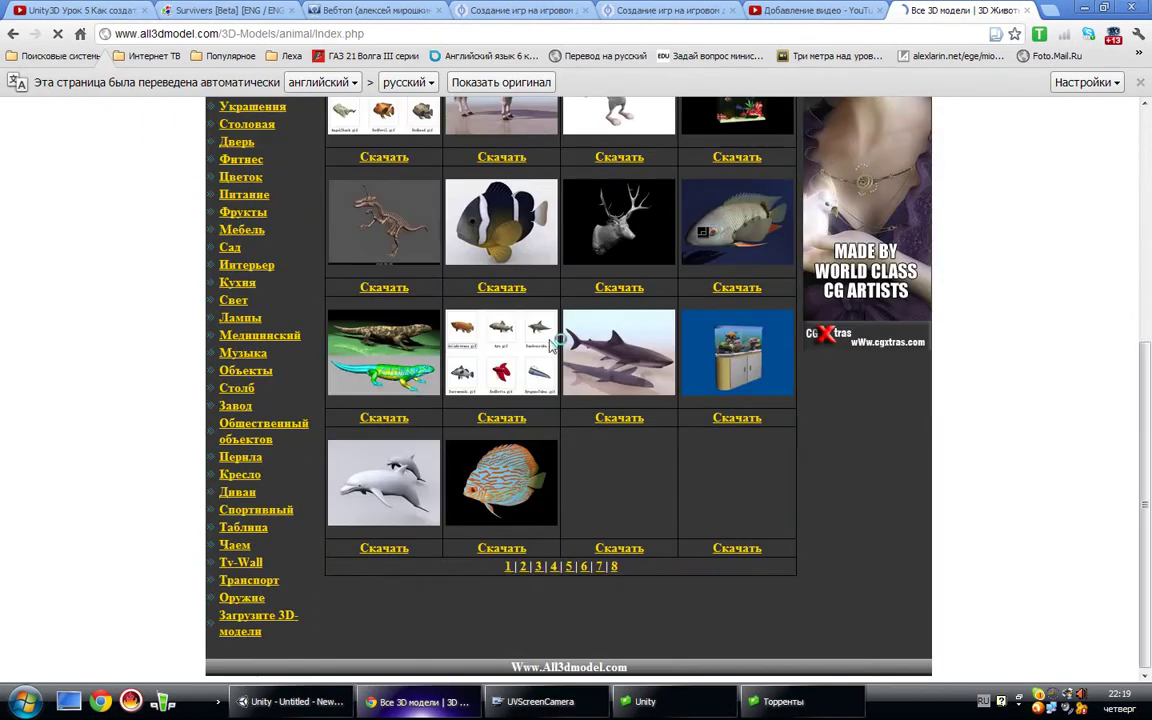
scroll(400, 380, "up", 3)
scroll(412, 598, "down", 3)
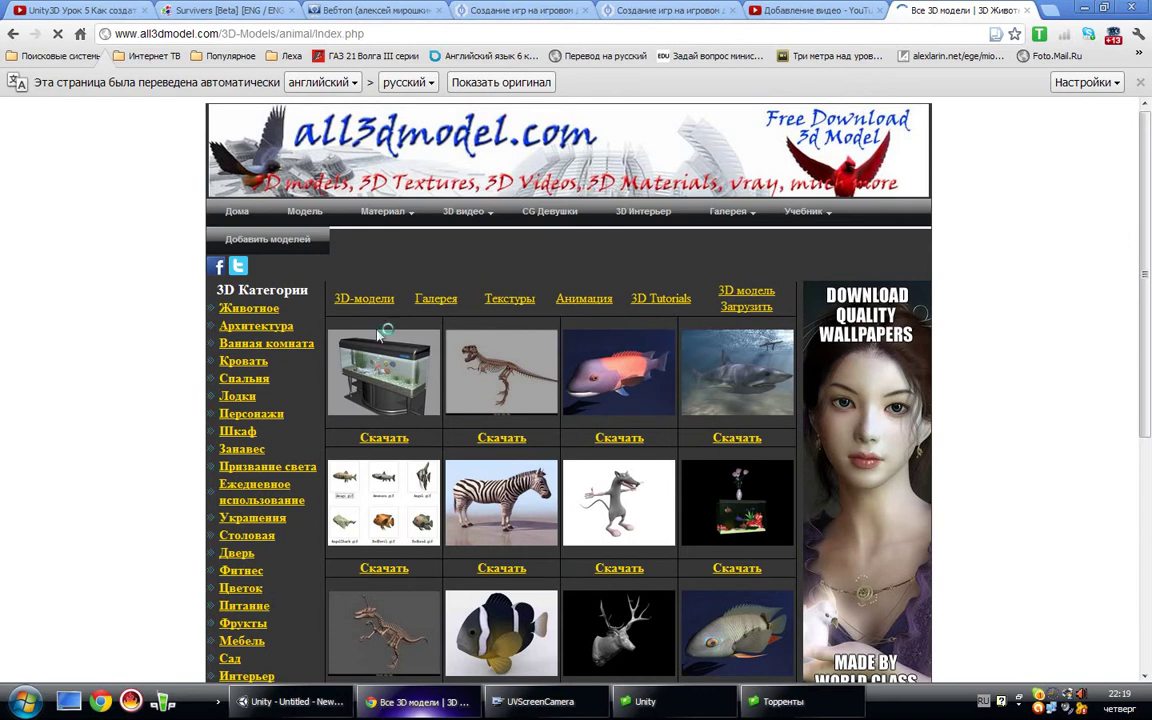
Return to Architecture and open the white apartment building's download page.
left_click(240, 328)
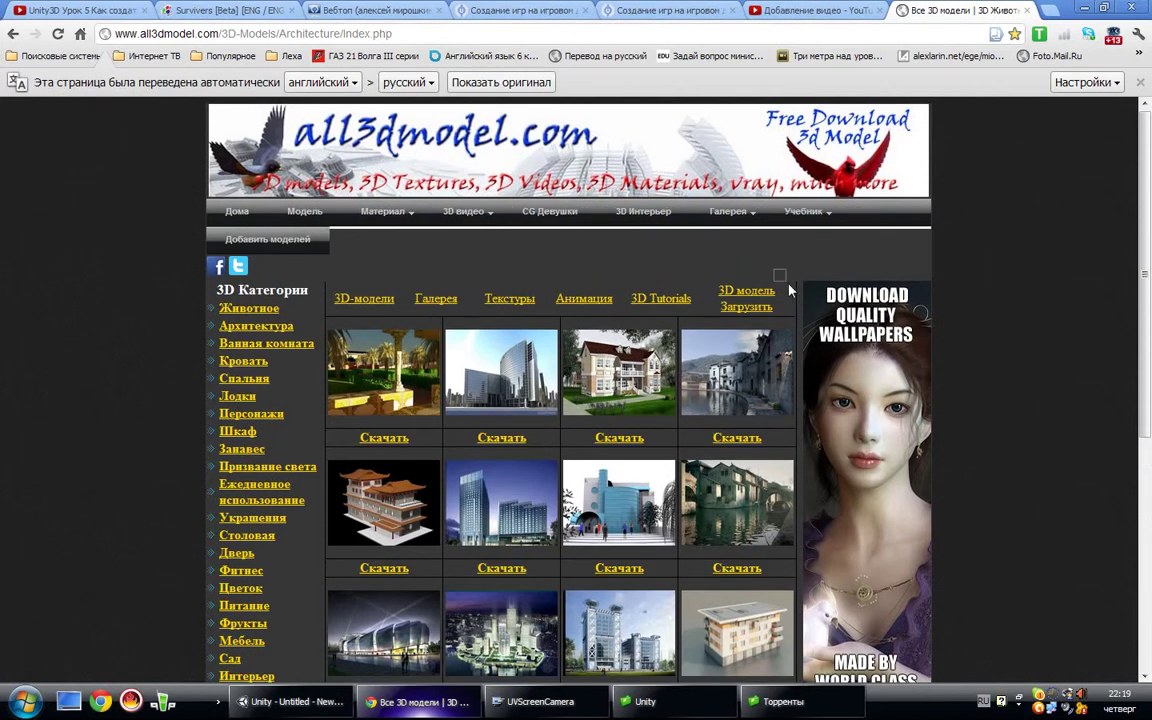
scroll(793, 291, "down", 3)
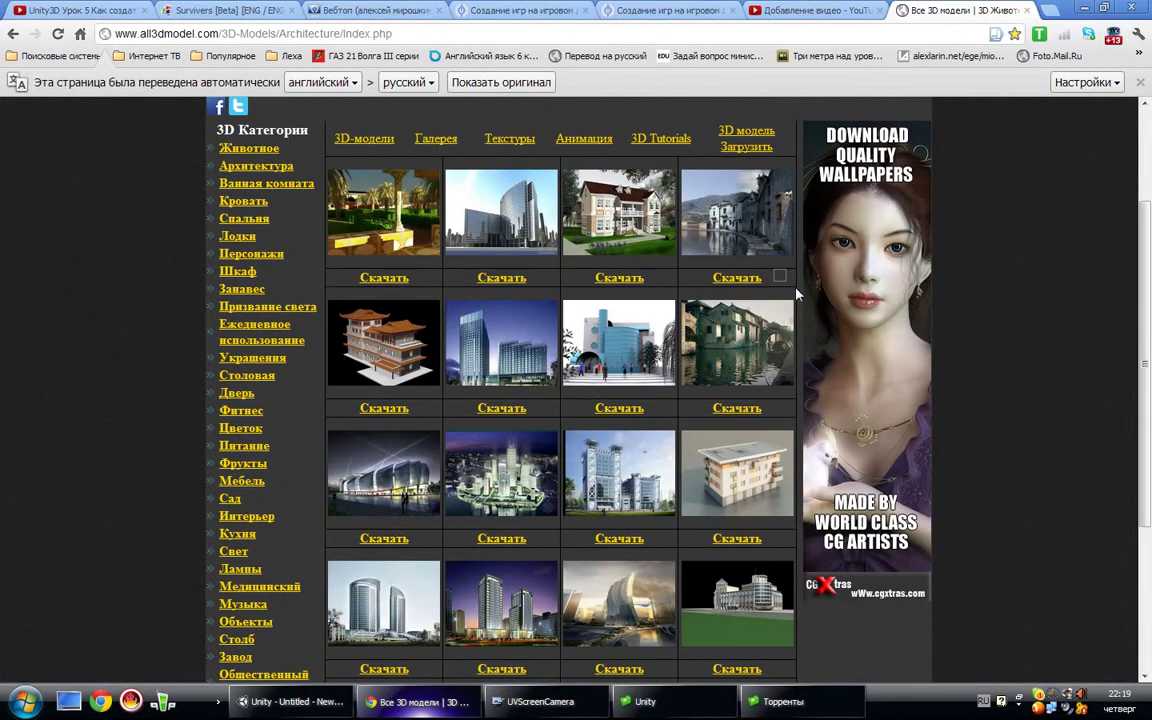
left_click(733, 540)
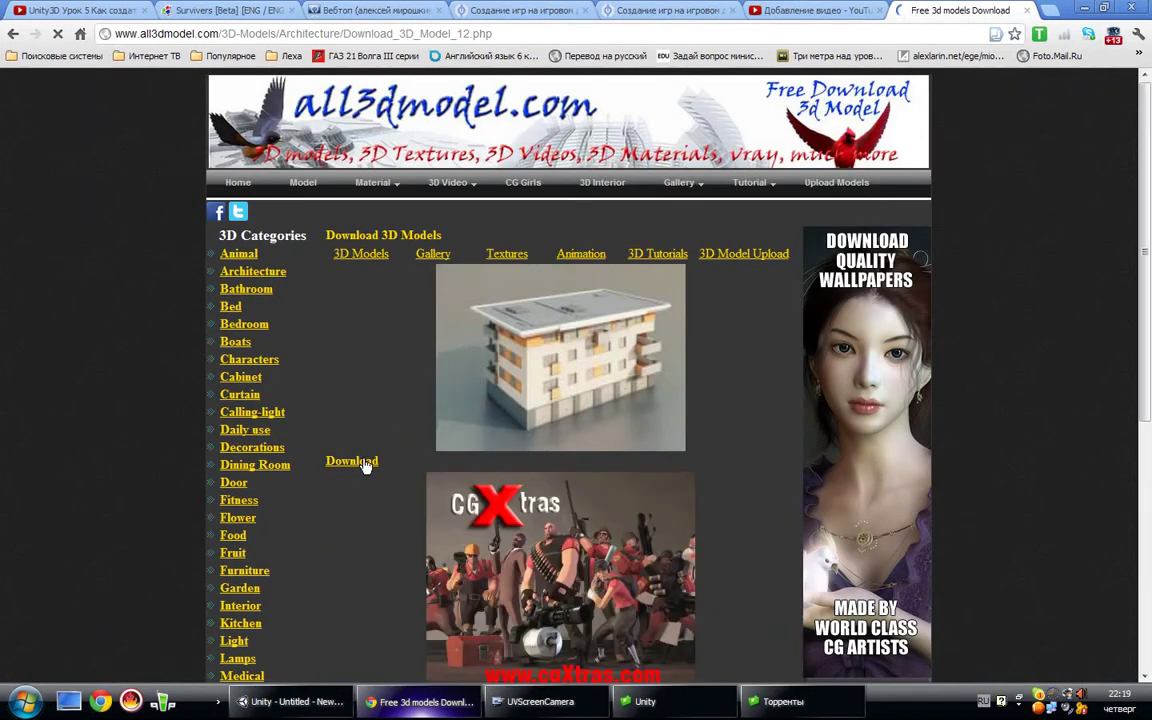
Download the apartment building as 12.rar and open the archive in WinRAR.
scroll(366, 470, "down", 4)
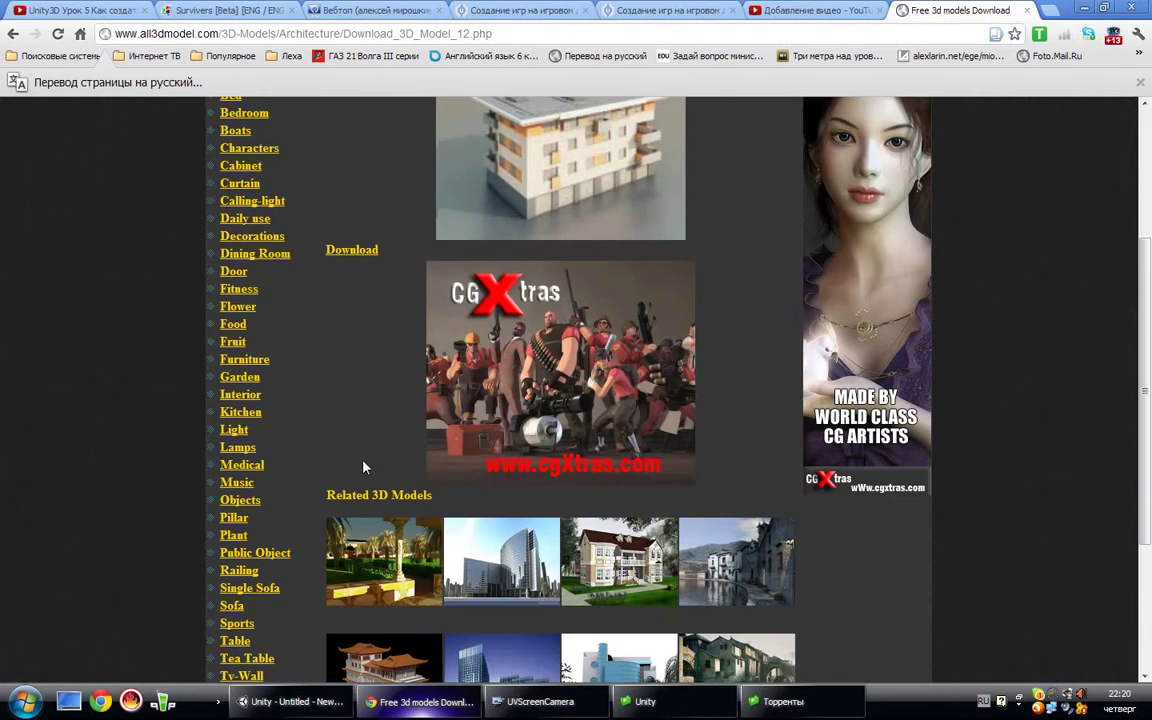
left_click(352, 251)
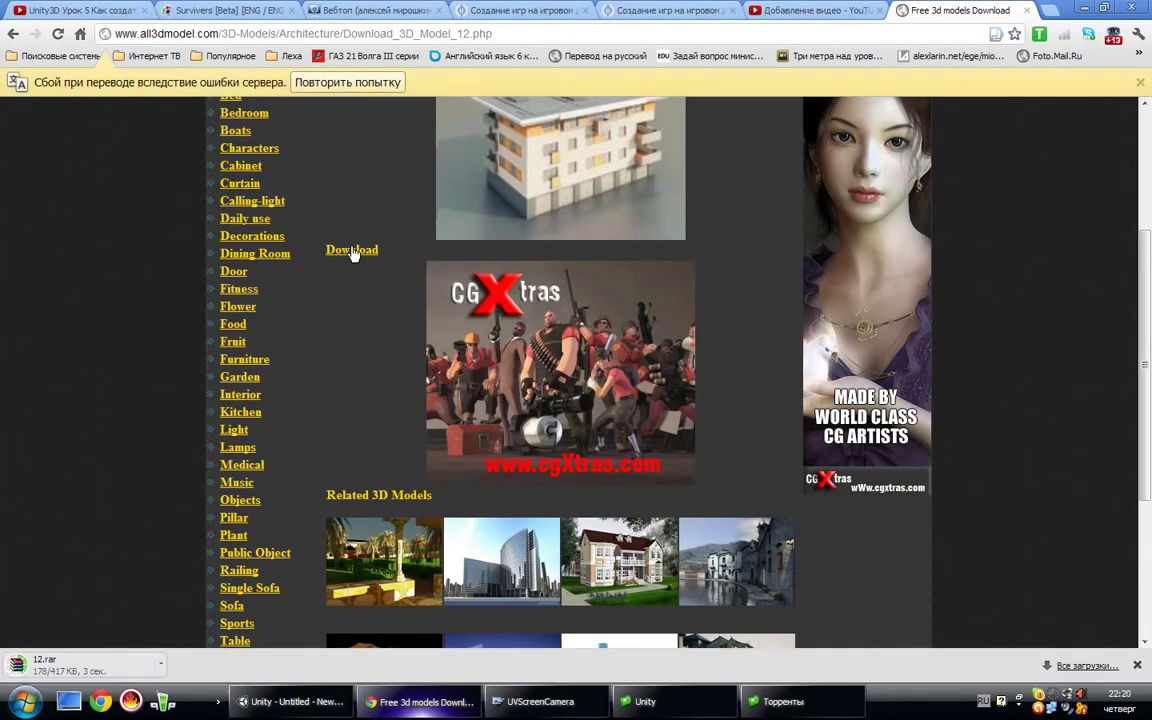
left_click(98, 666)
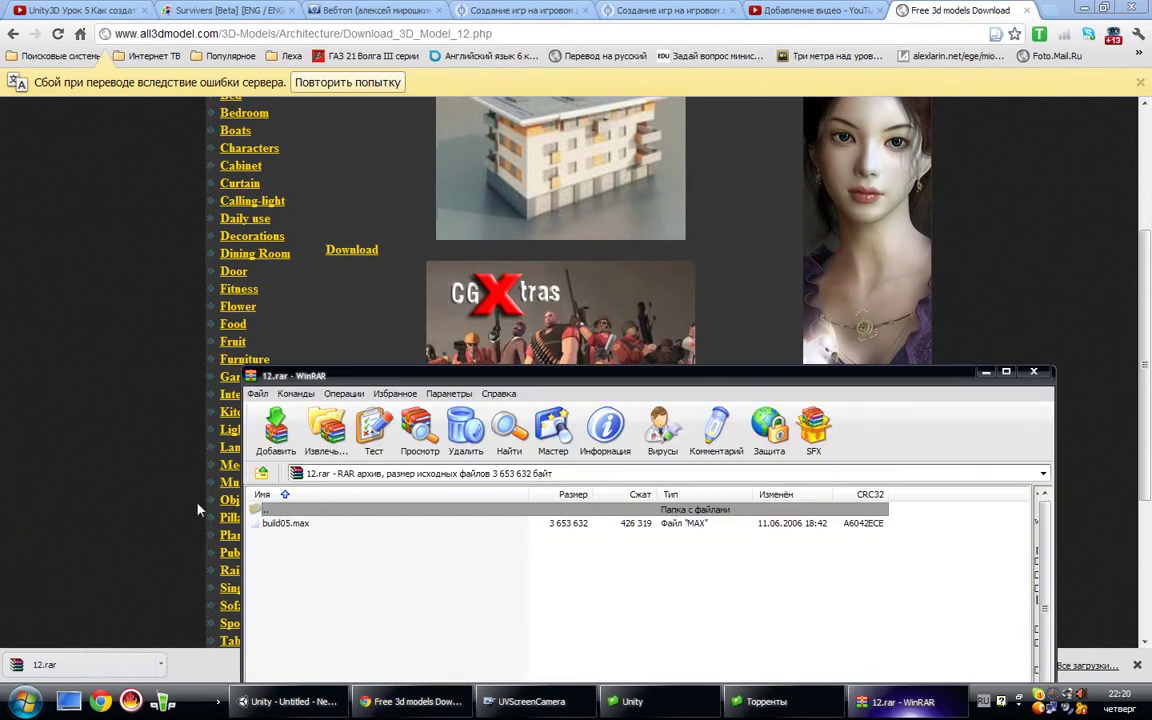
Select build05.max in the 12.rar archive and switch to the Unity recordings folder.
left_click_drag(609, 383, 589, 78)
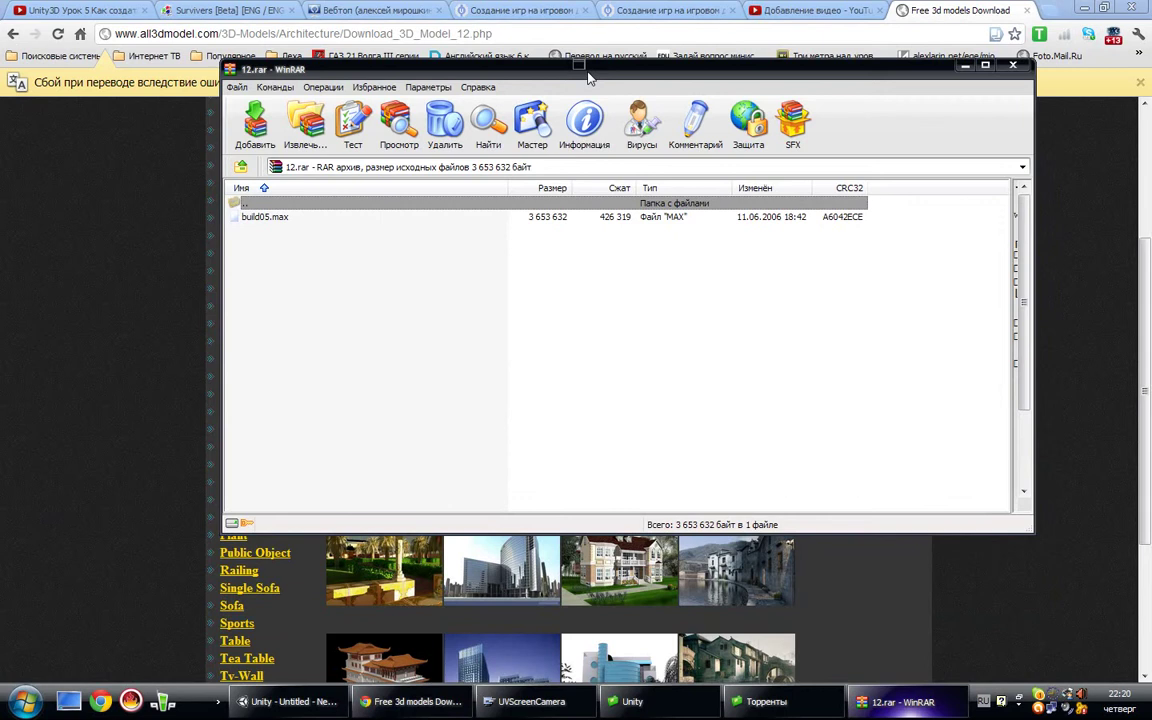
left_click(277, 218)
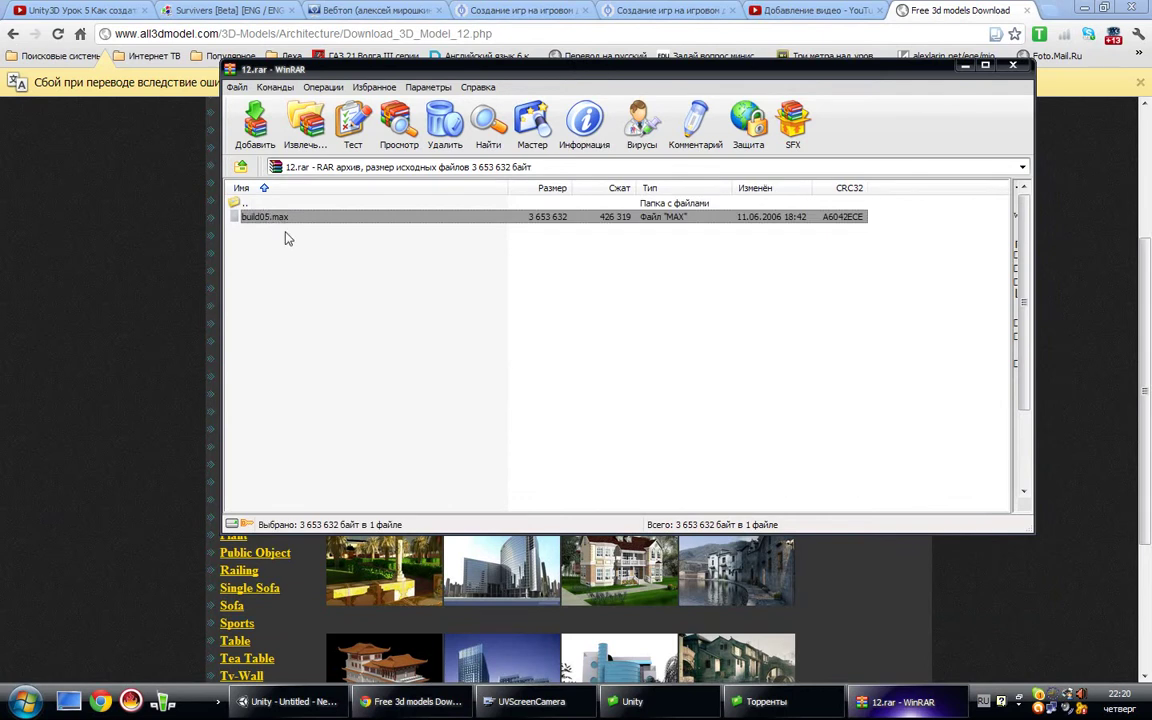
left_click(681, 711)
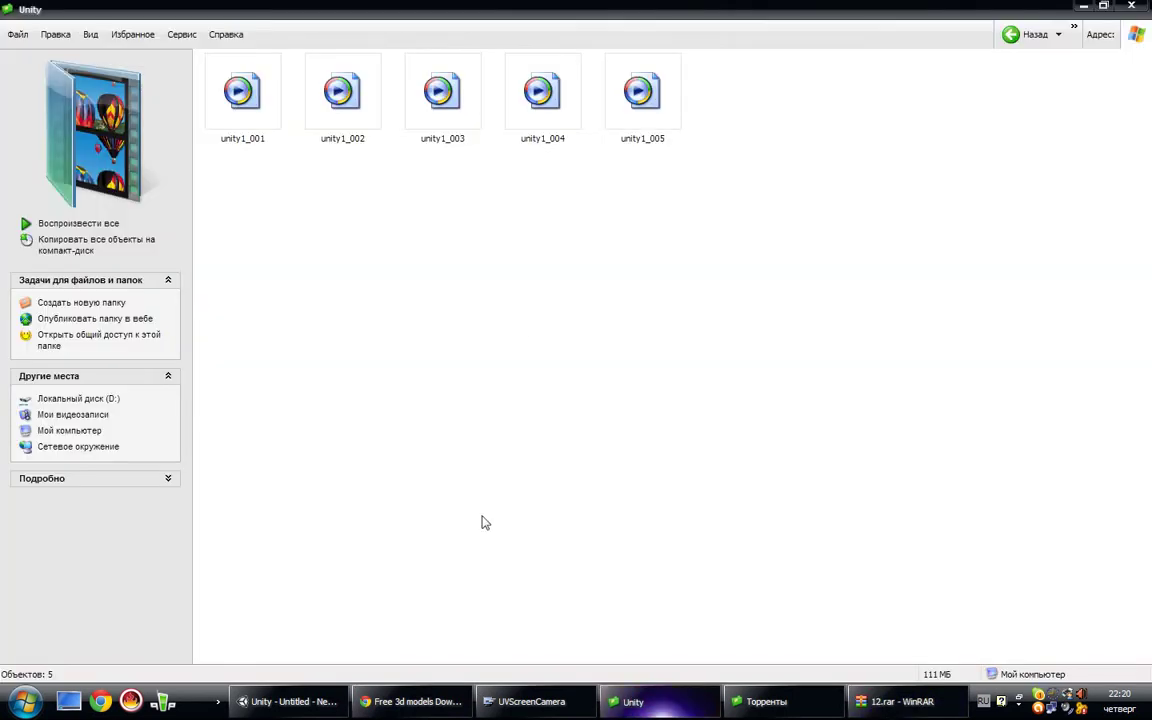
Navigate from My Documents into the New Unity Project's Assets folder.
left_click(22, 701)
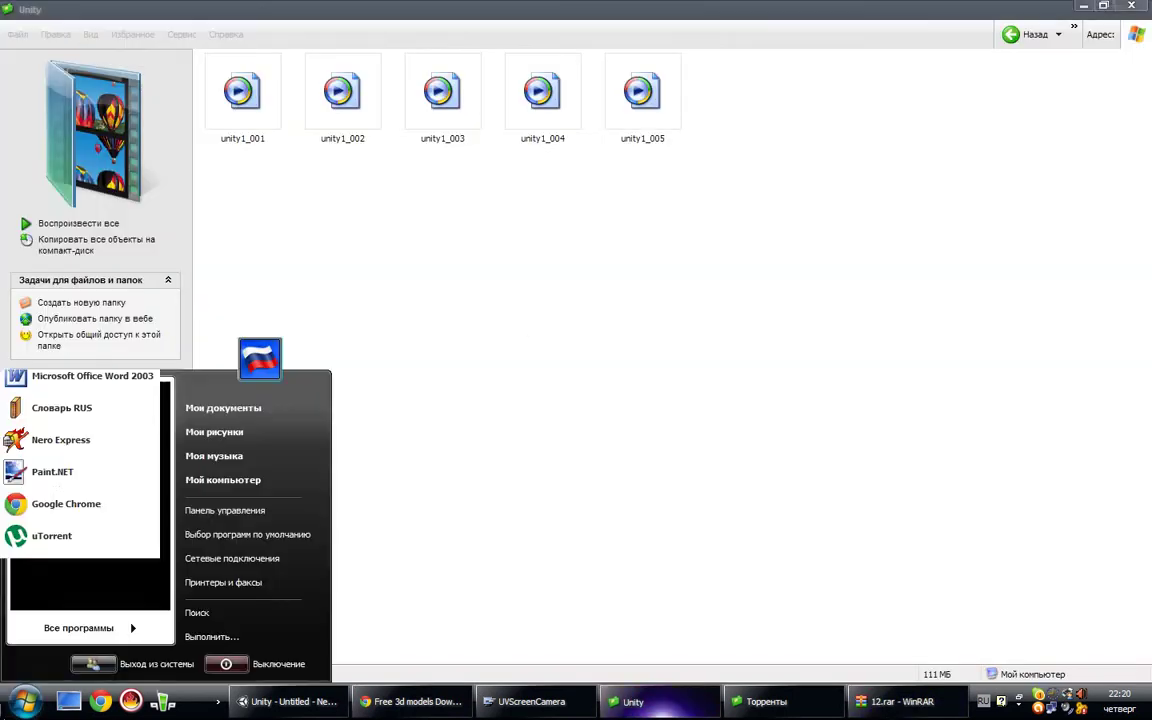
left_click(283, 407)
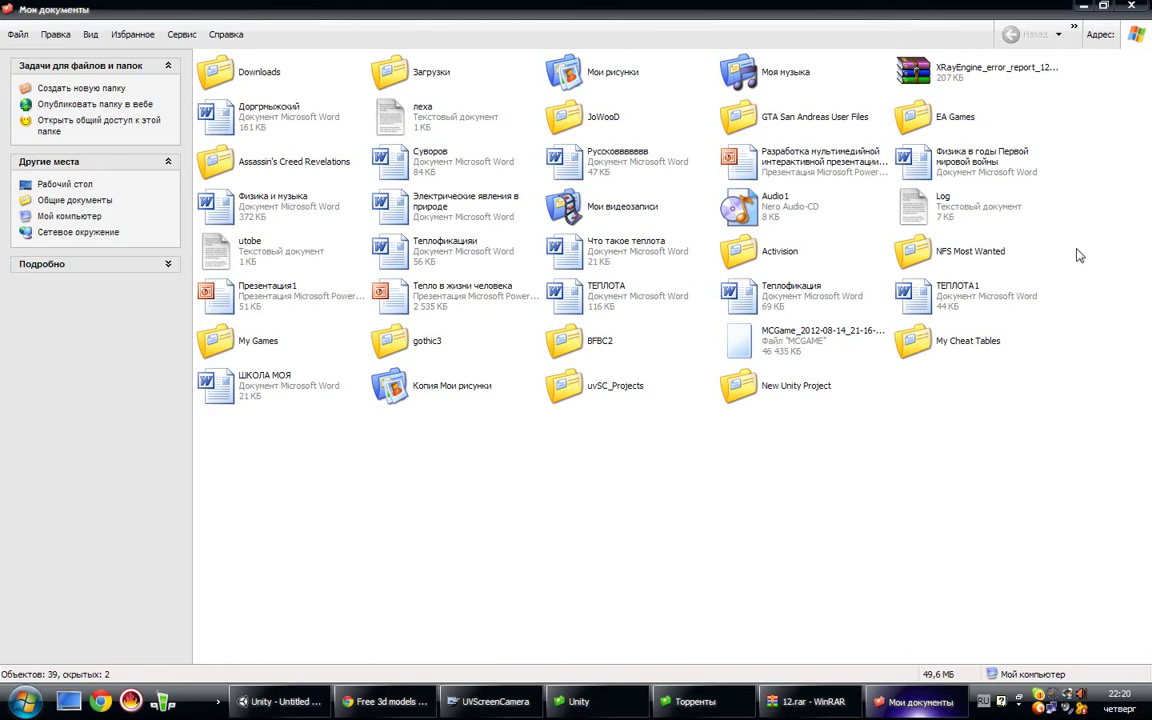
double_click(740, 385)
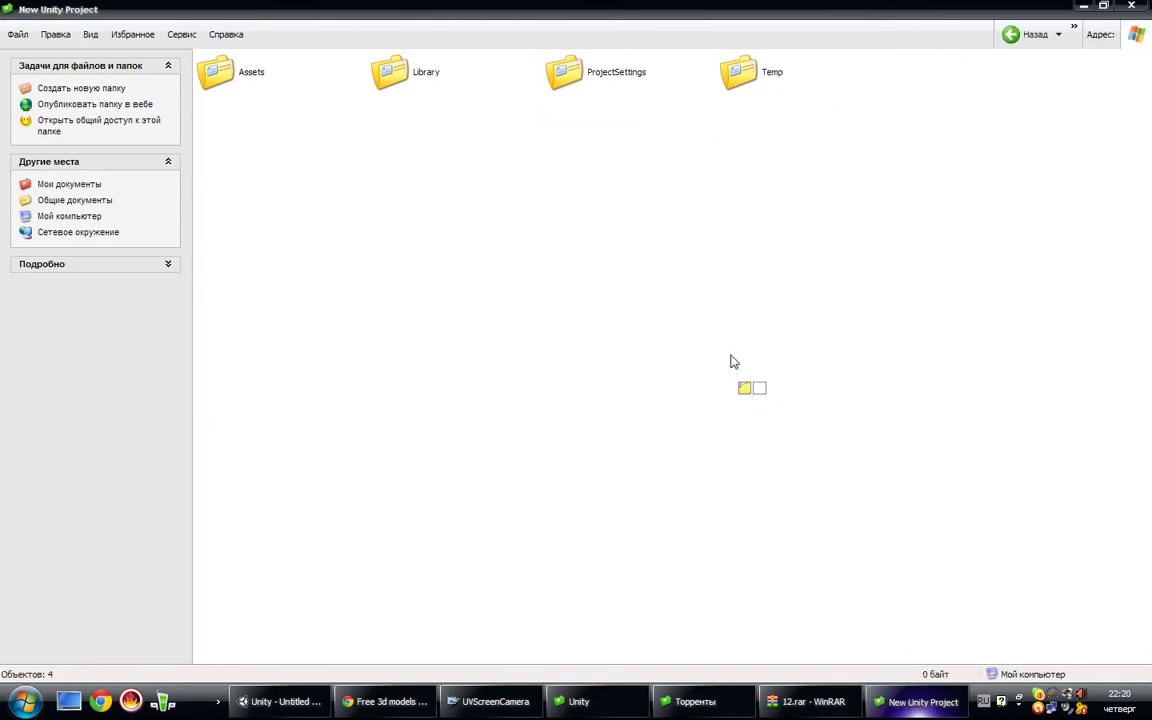
left_click_drag(411, 247, 2, 57)
left_click(1025, 36)
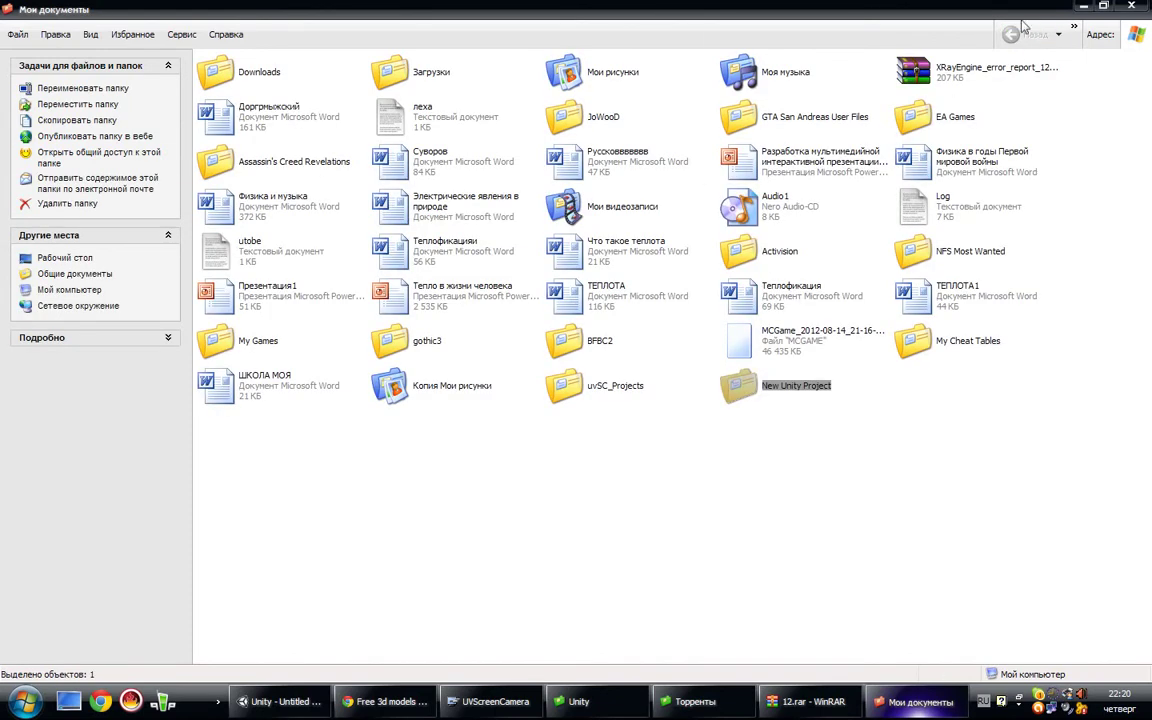
double_click(740, 385)
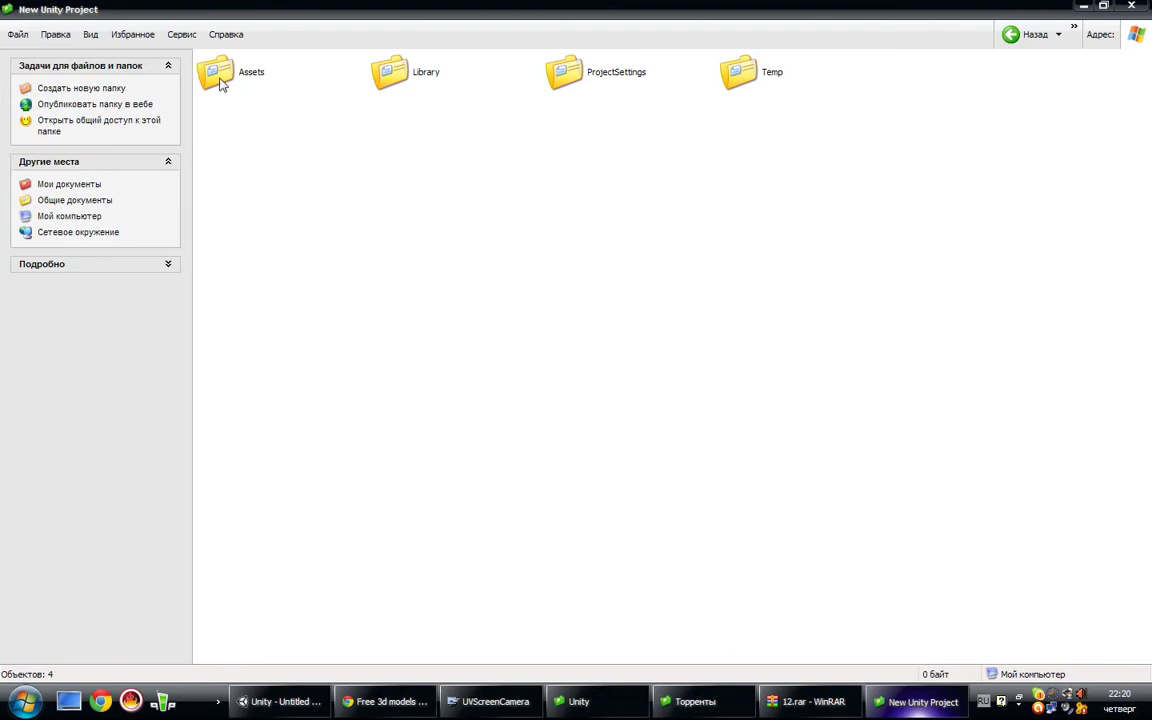
double_click(222, 85)
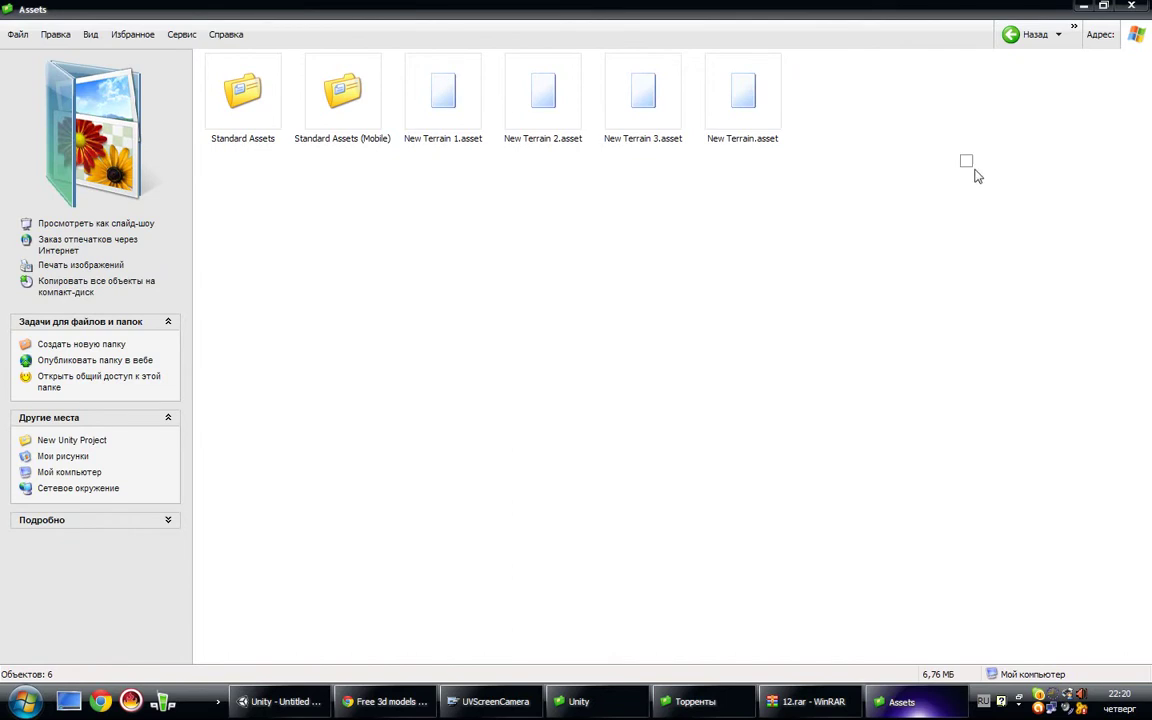
Check Unity's Project panel, collapsing Standard Assets, then return to the Assets folder window.
left_click_drag(967, 159, 478, 8)
left_click(880, 189)
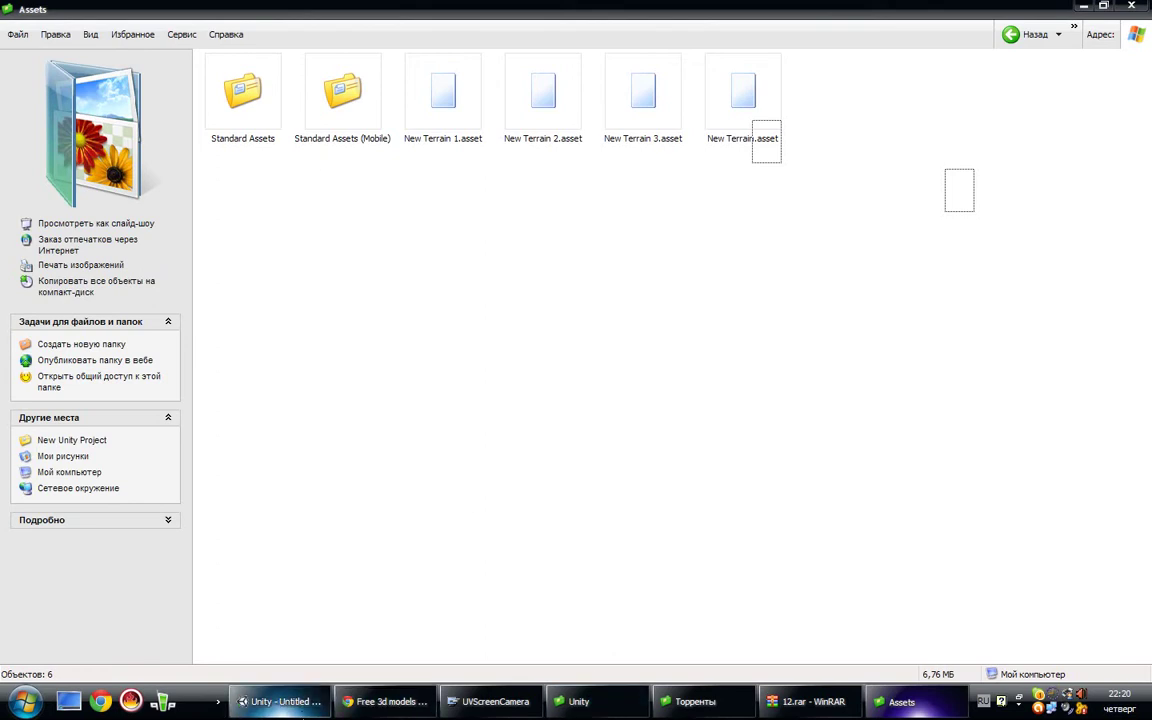
left_click(282, 701)
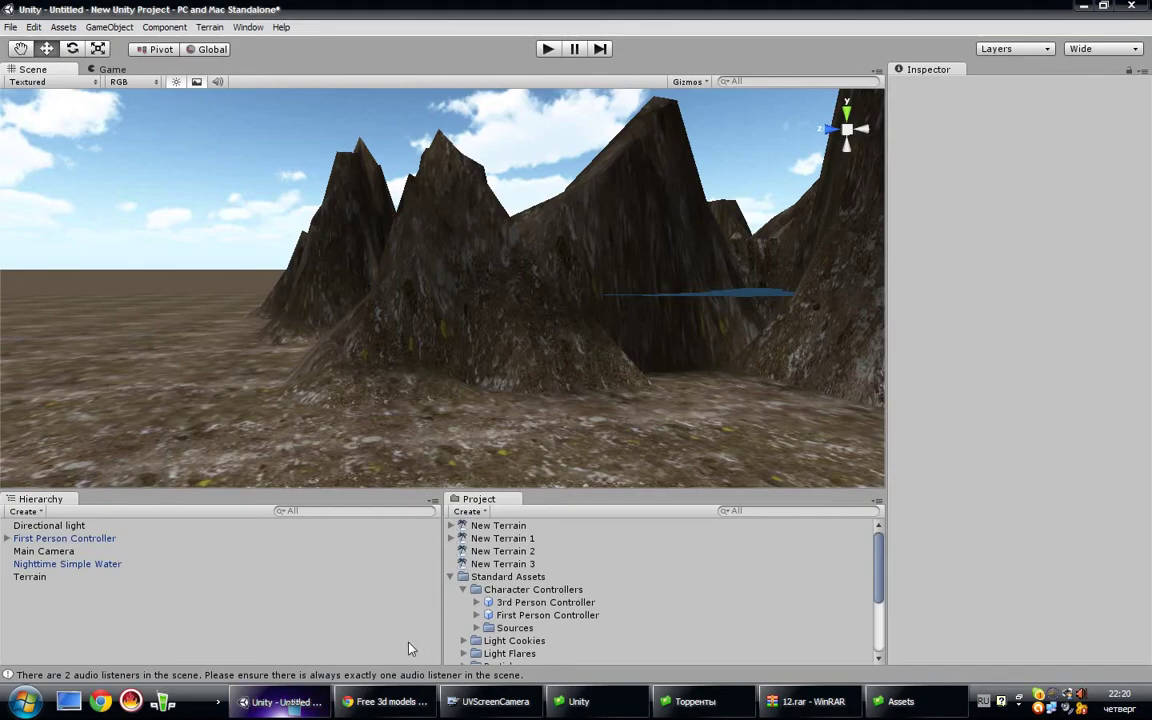
left_click(452, 578)
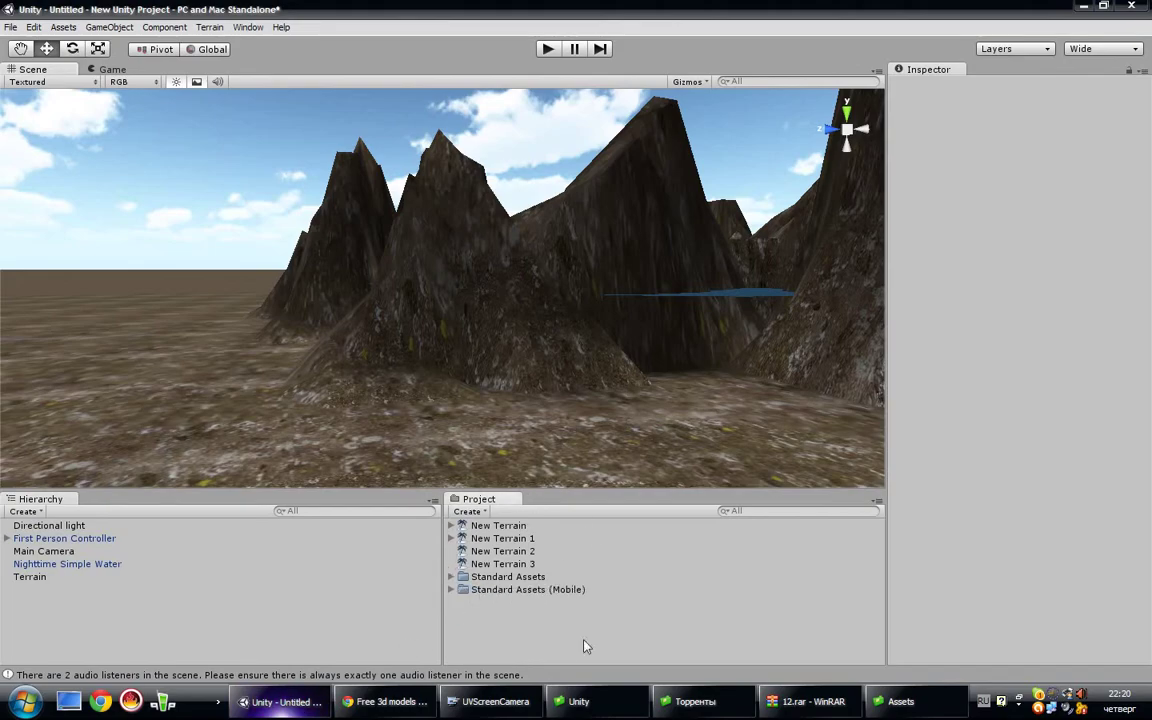
left_click(810, 701)
left_click(900, 701)
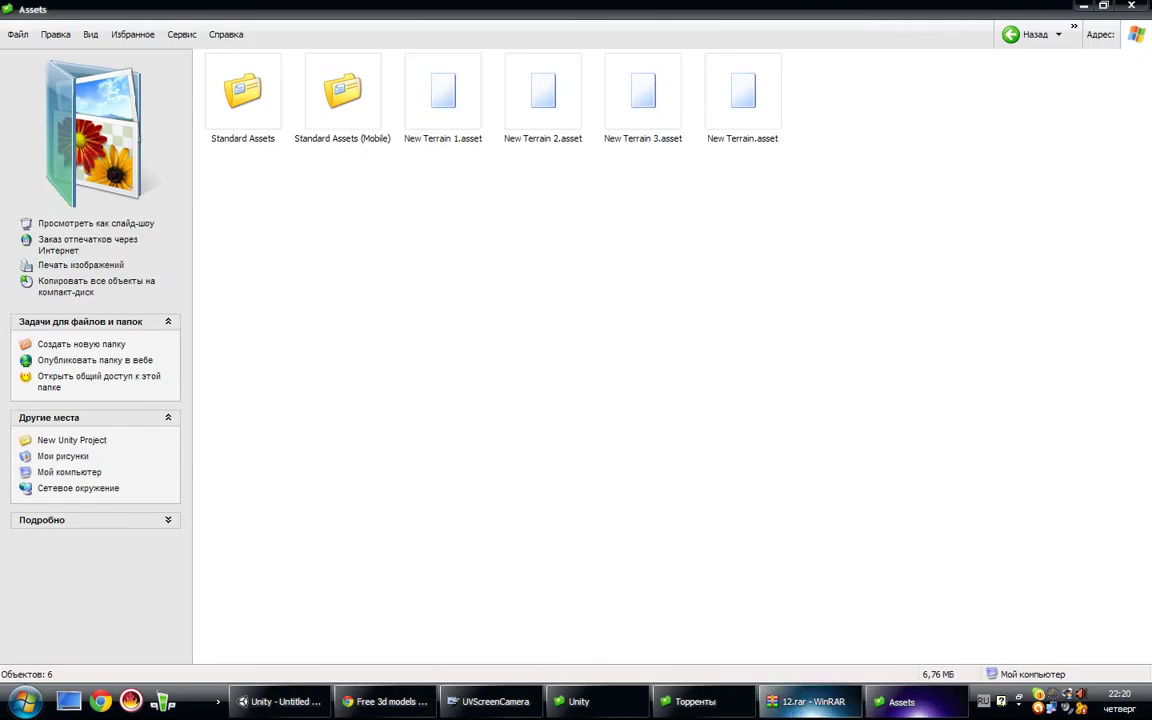
Drag build05.max from the 12.rar archive into the project's Assets folder.
left_click(810, 701)
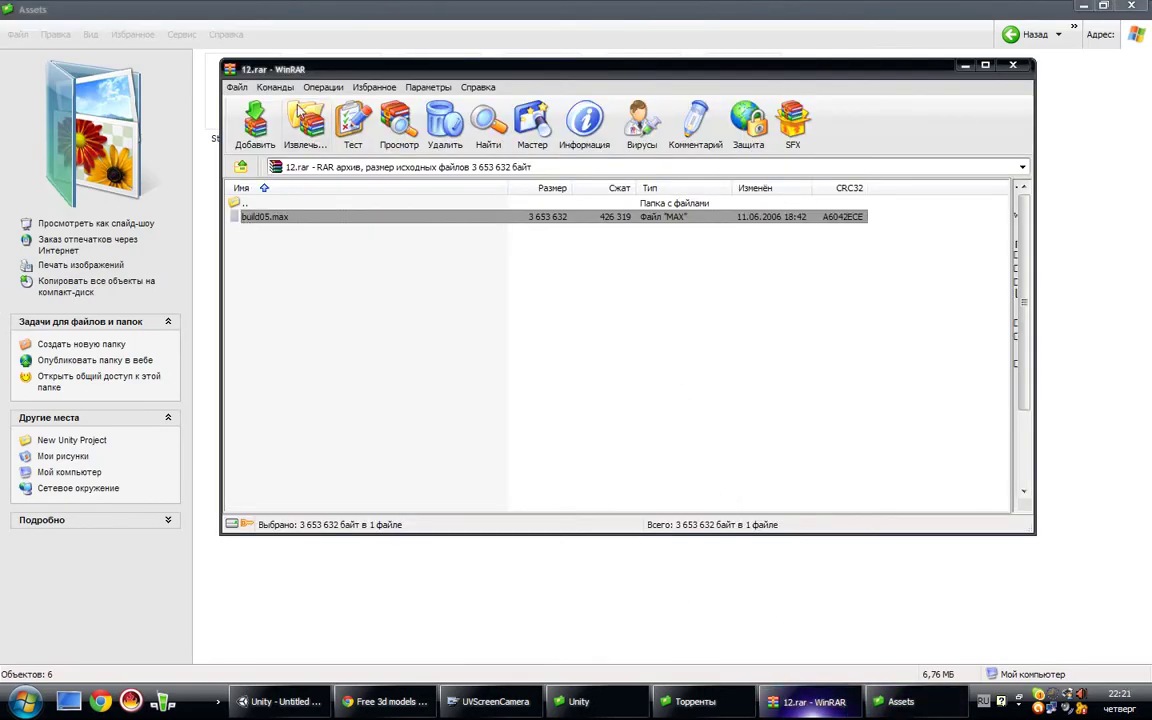
left_click_drag(270, 64, 795, 60)
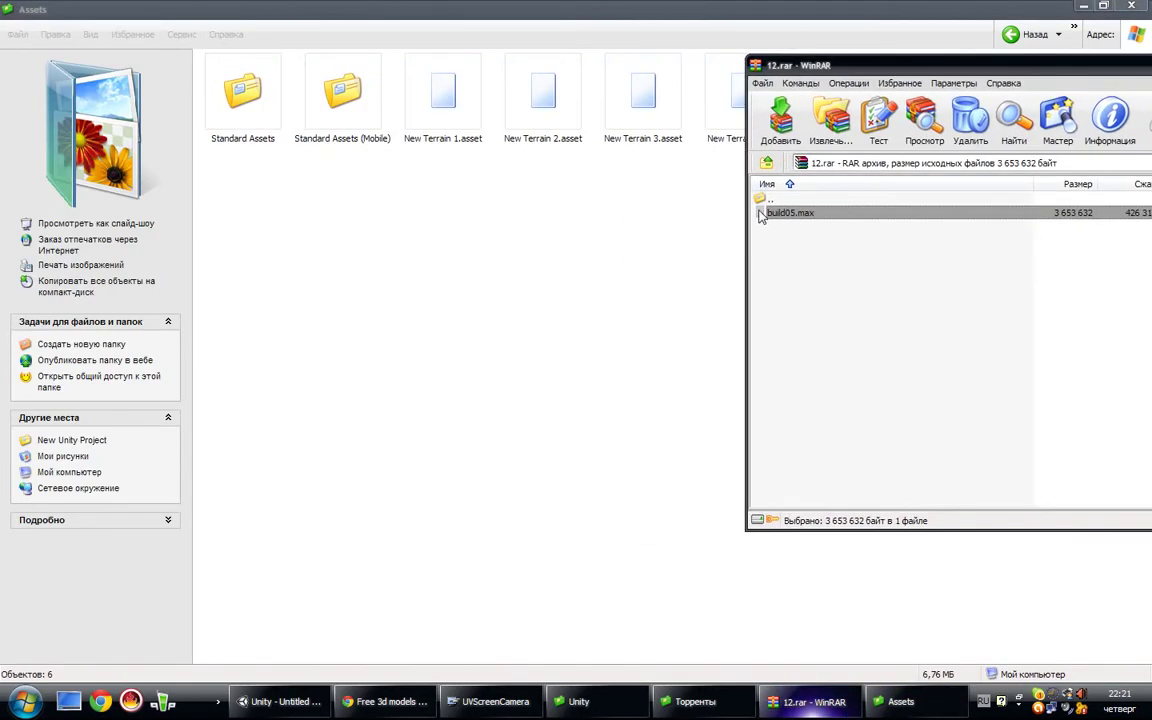
left_click_drag(763, 220, 689, 231)
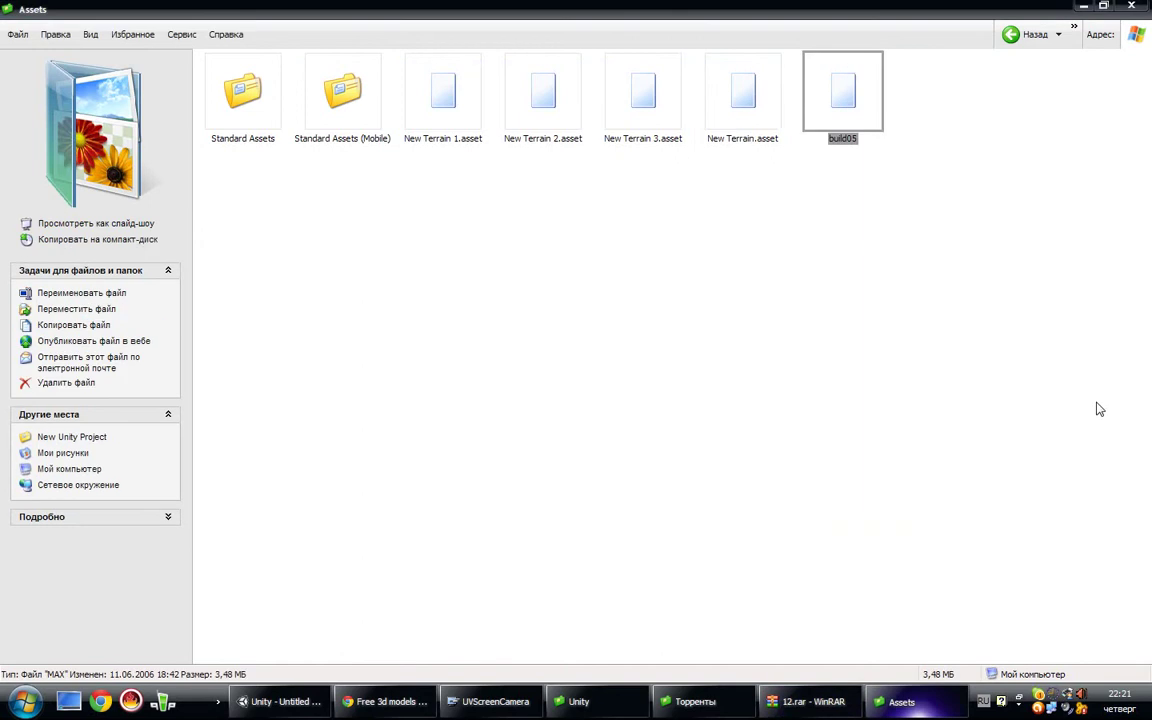
left_click(985, 248)
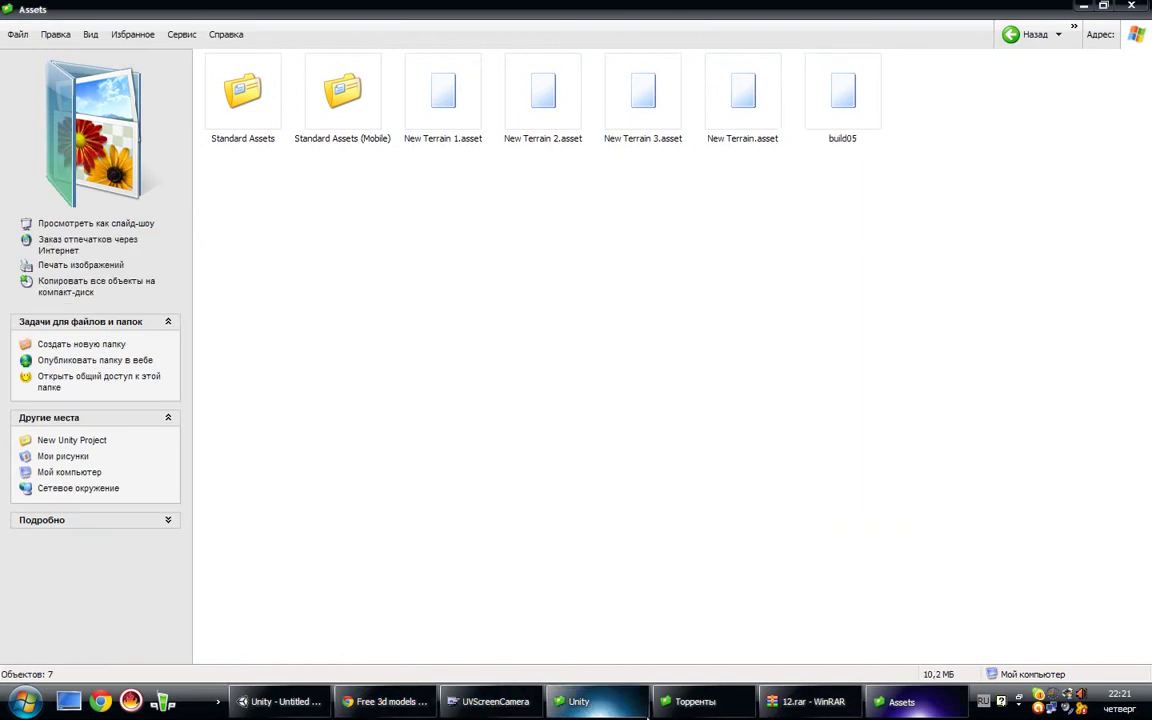
Drag build05 from Unity's Project panel onto the terrain, which fails without 3ds Max.
left_click(280, 701)
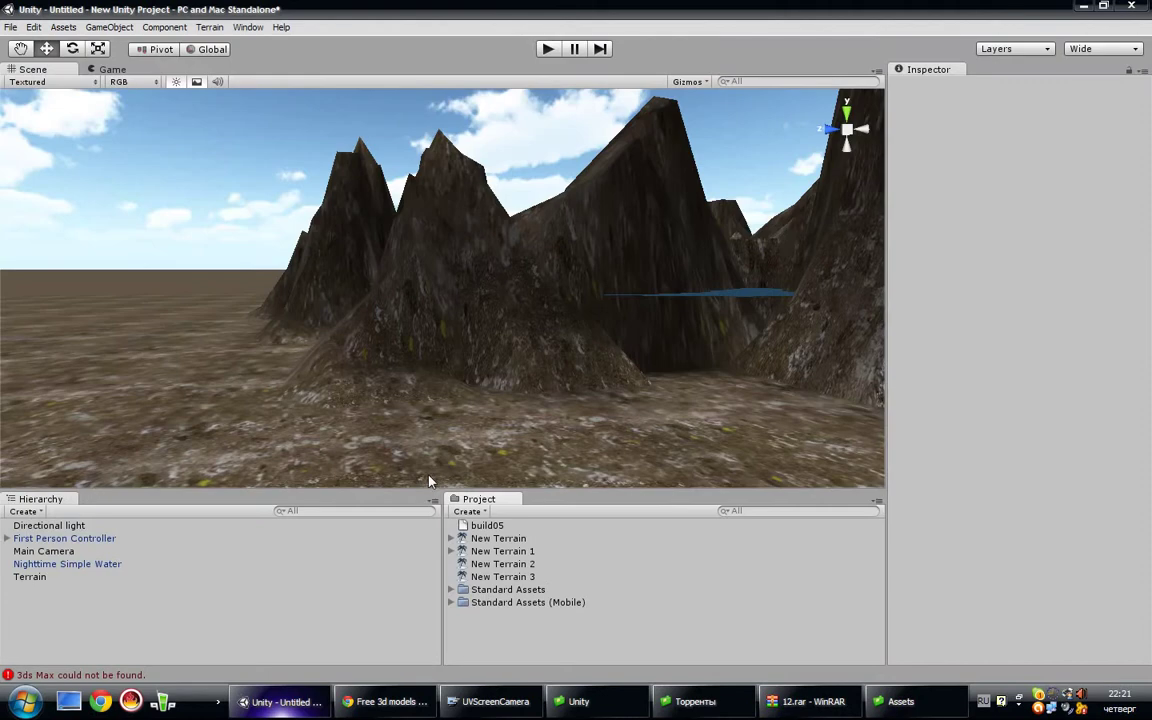
left_click(462, 526)
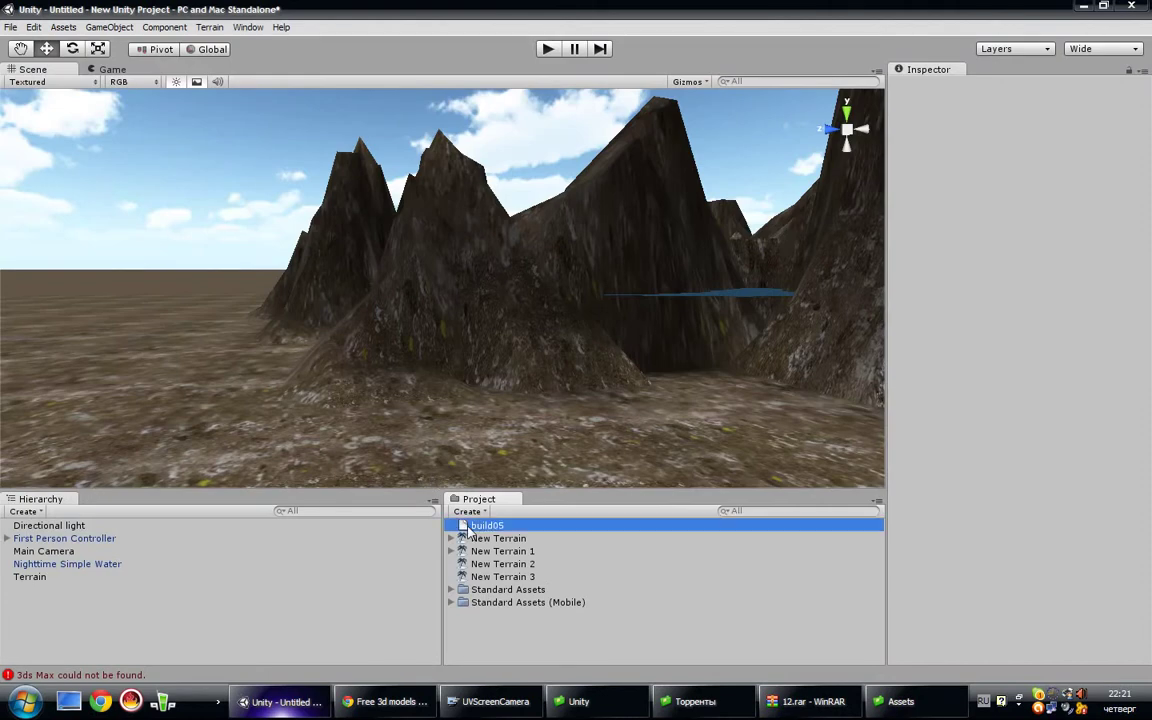
right_click_drag(449, 341, 455, 321)
scroll(455, 321, "down", 5)
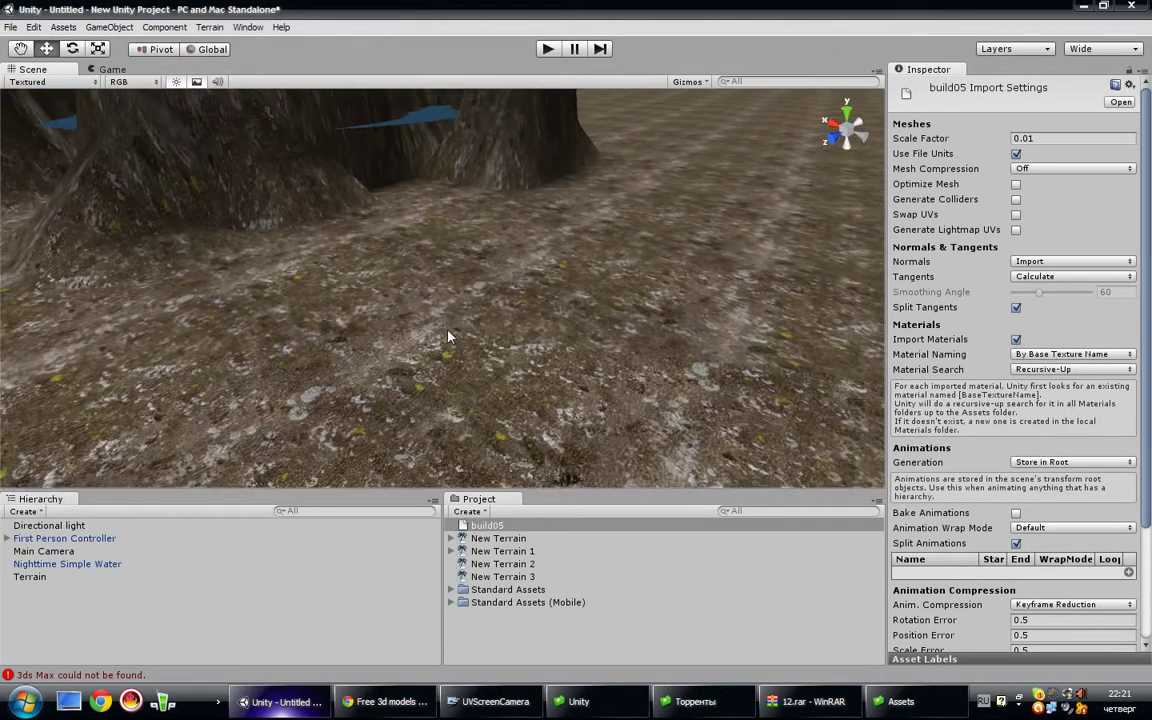
left_click_drag(465, 541, 483, 366)
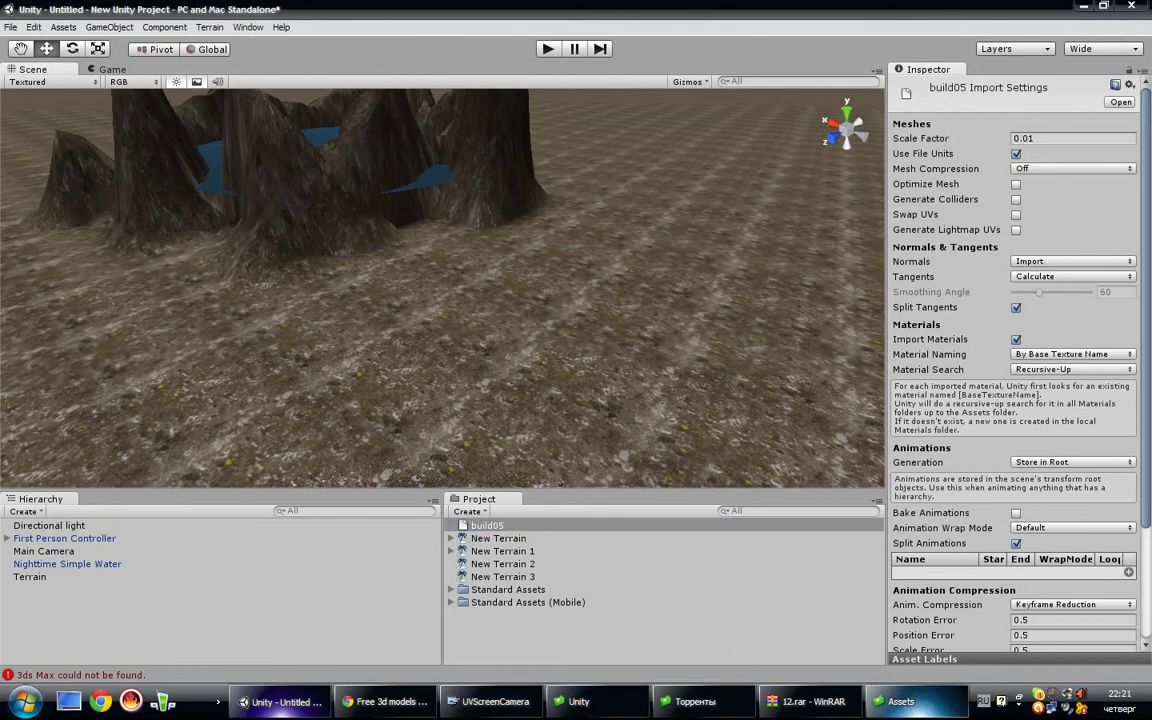
left_click(900, 701)
Delete build05 from the Assets folder.
left_click(858, 80)
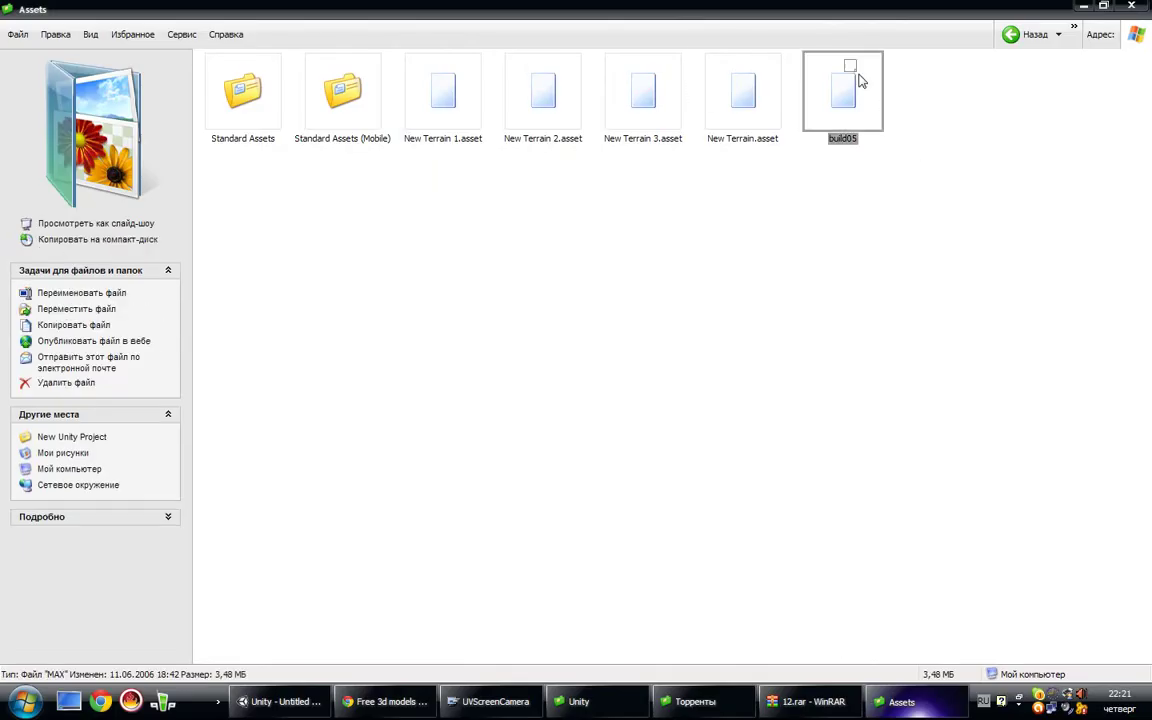
key("Delete")
left_click(621, 399)
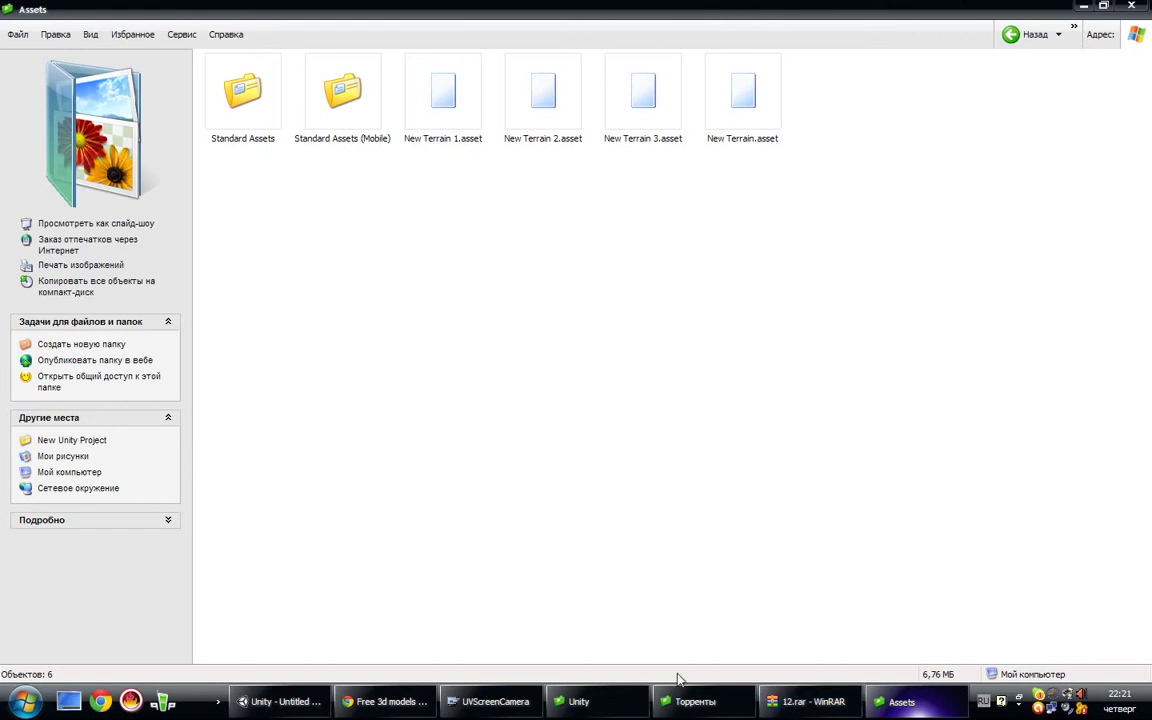
Minimize the Assets window and orbit Unity's Scene view toward the open ground.
left_click(895, 701)
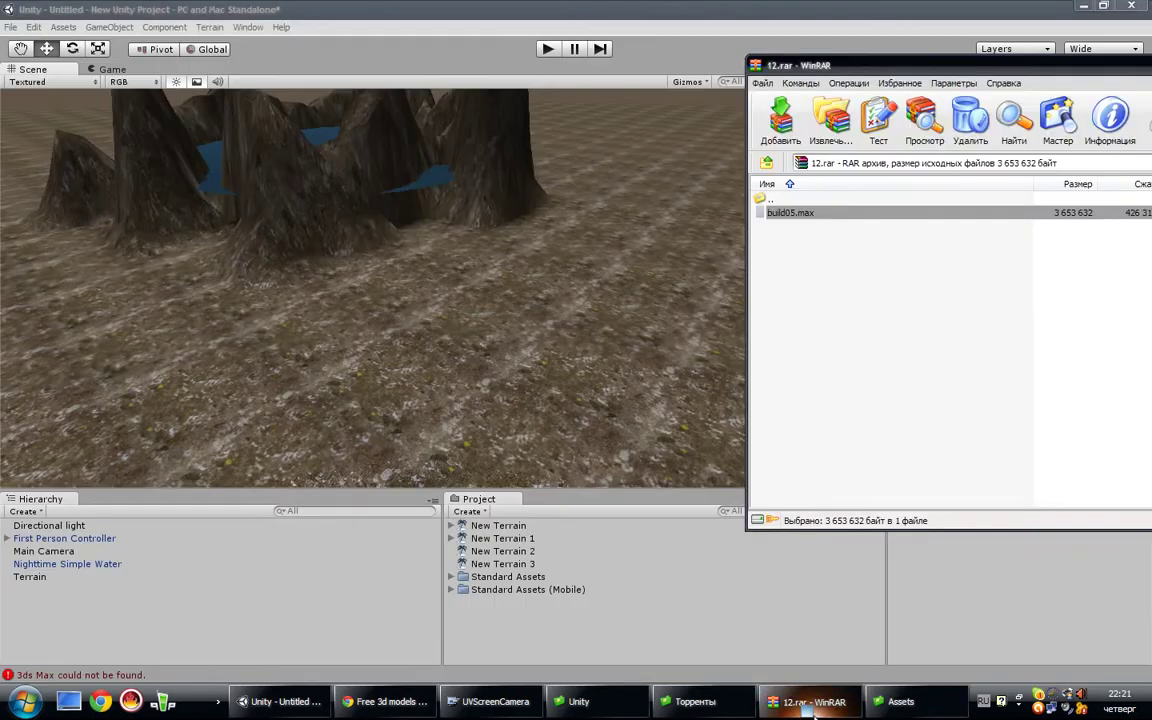
left_click(487, 421)
mouse_move(604, 391)
right_mouse_down()
mouse_move(520, 342)
mouse_move(461, 208)
right_mouse_up()
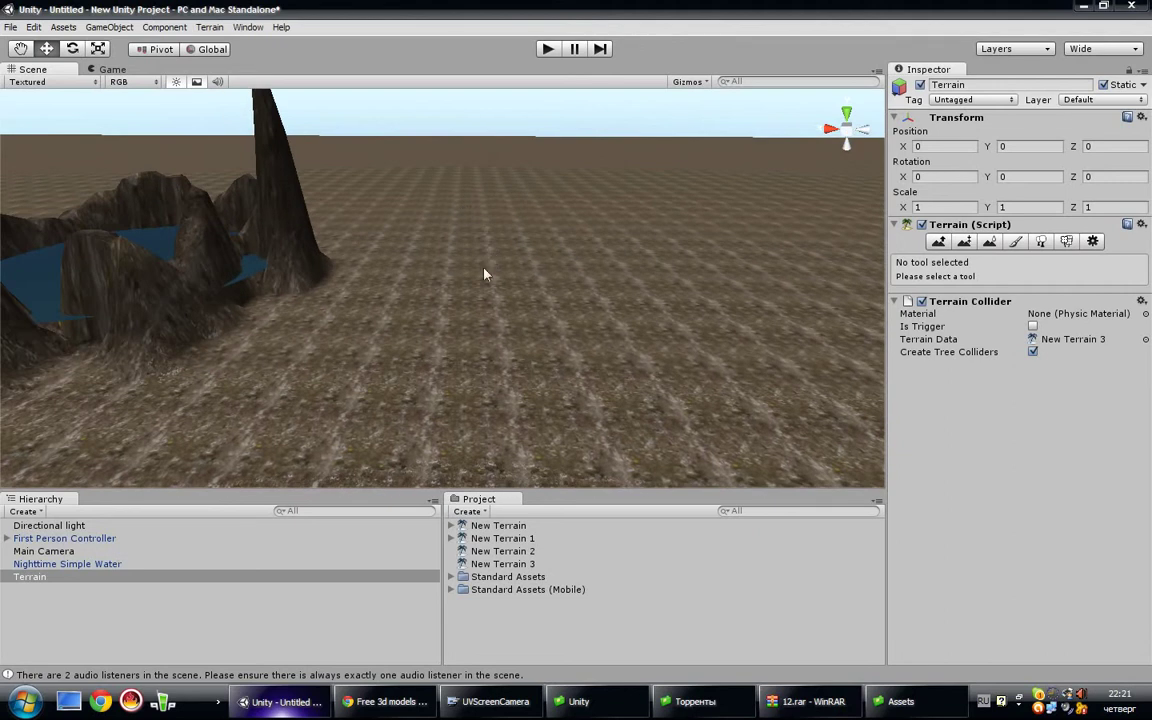
Choose the Water (Pro Only) standard package under Assets > Import Package.
left_click(48, 241)
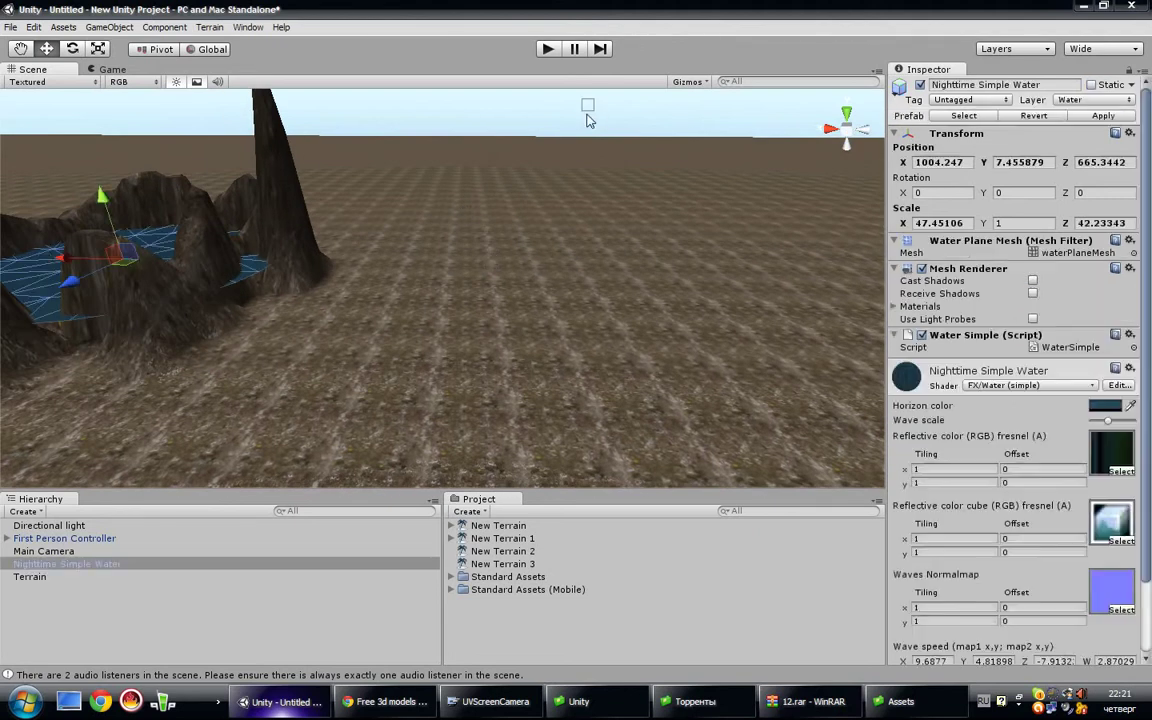
left_click(588, 120)
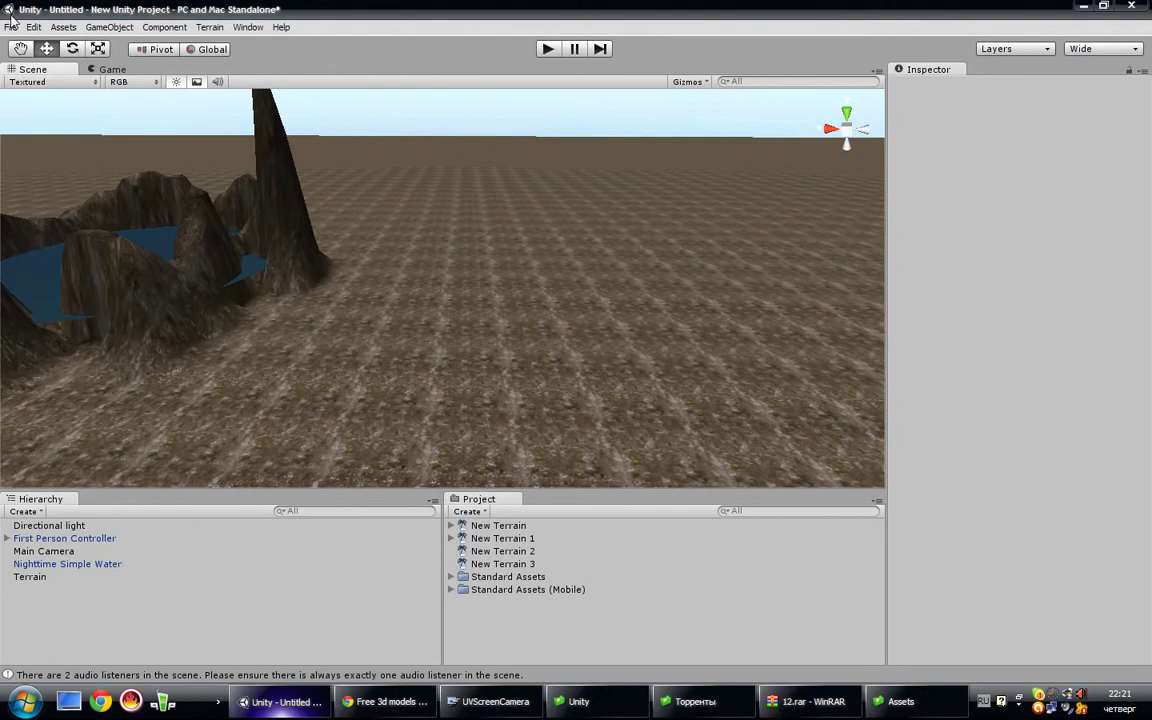
left_click(62, 28)
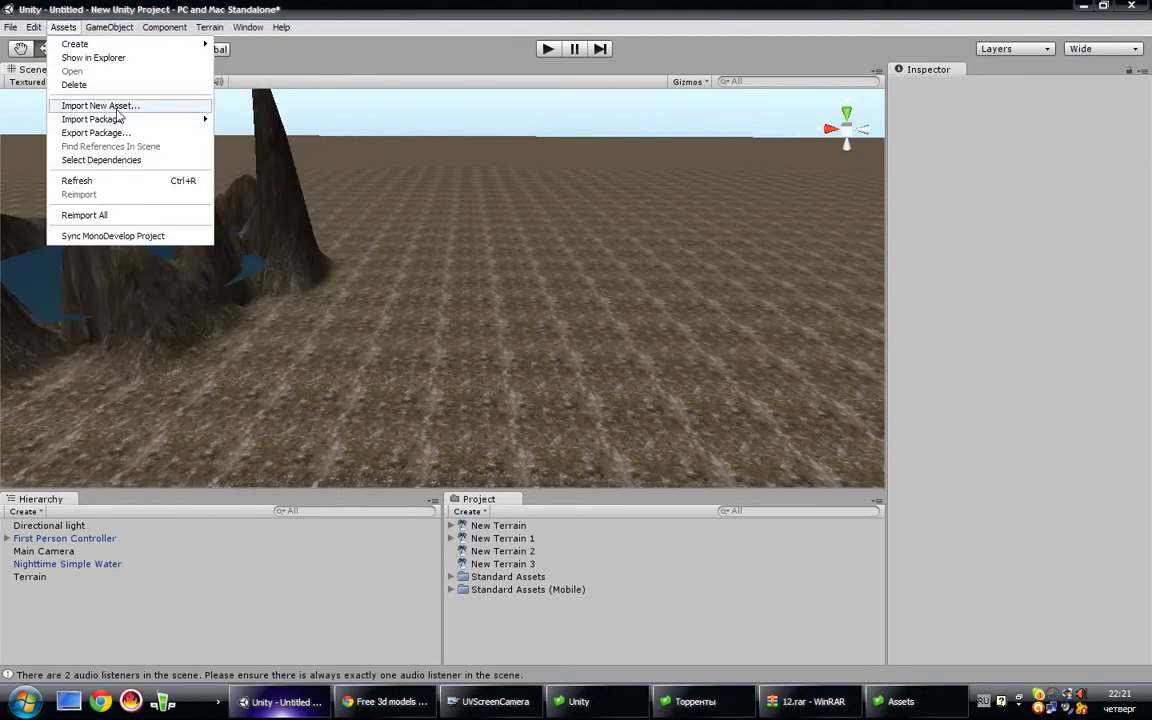
mouse_move(175, 119)
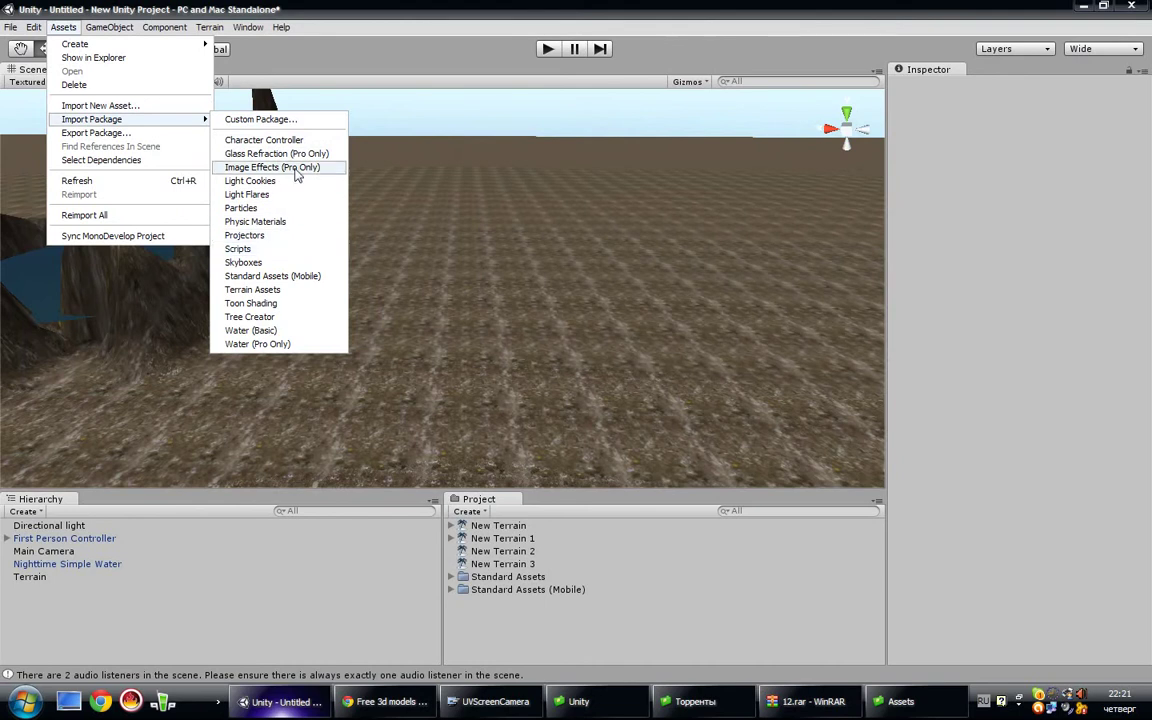
left_click(304, 347)
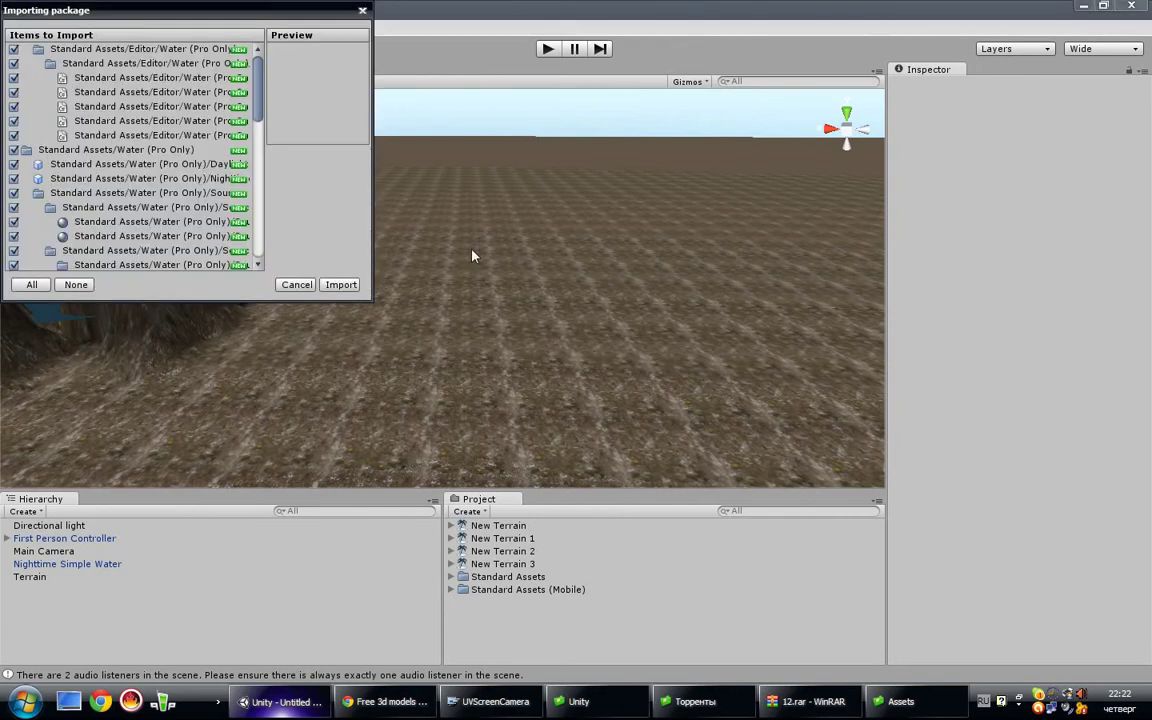
Confirm the import of the Water (Pro Only) package into Standard Assets.
left_click(340, 285)
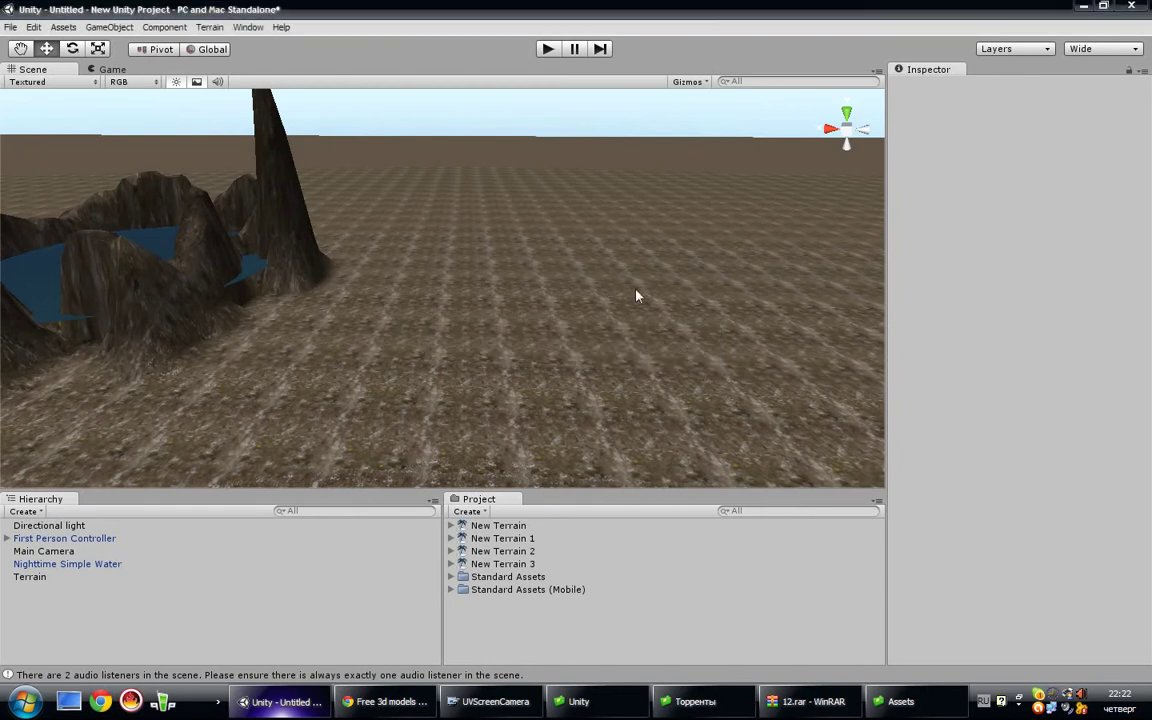
Drop the Nighttime Water prefab from Standard Assets > Water (Pro Only) onto the terrain.
left_click_drag(636, 296, 500, 380, "alt")
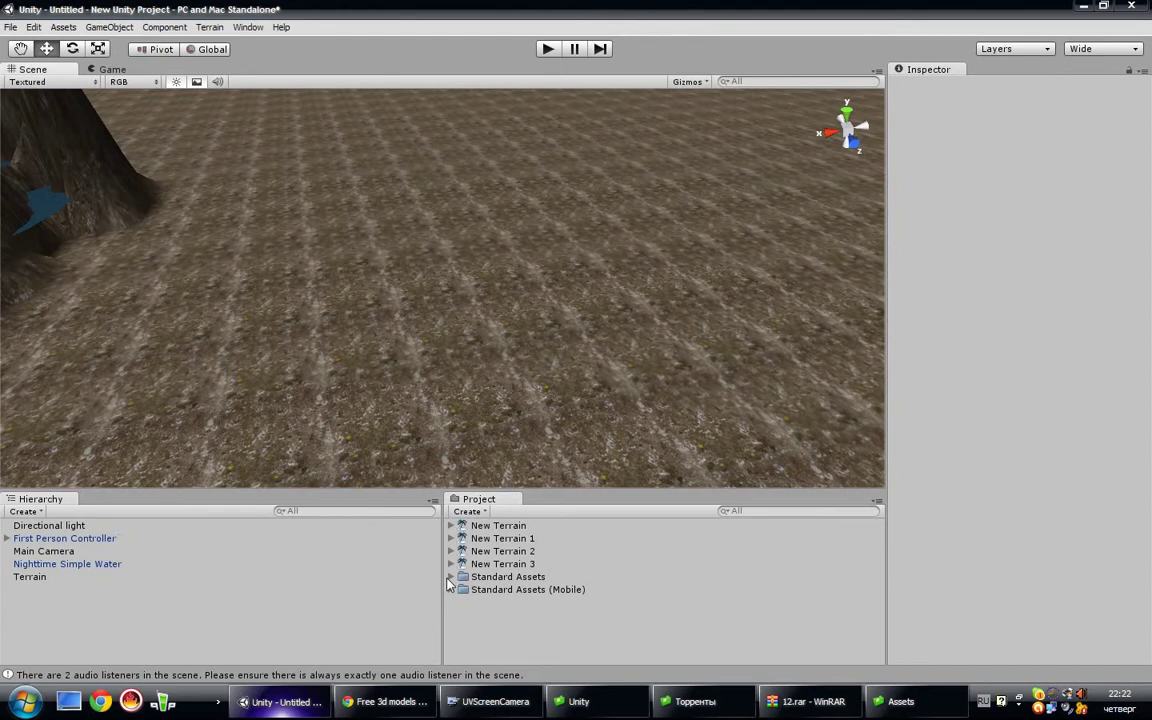
left_click(451, 577)
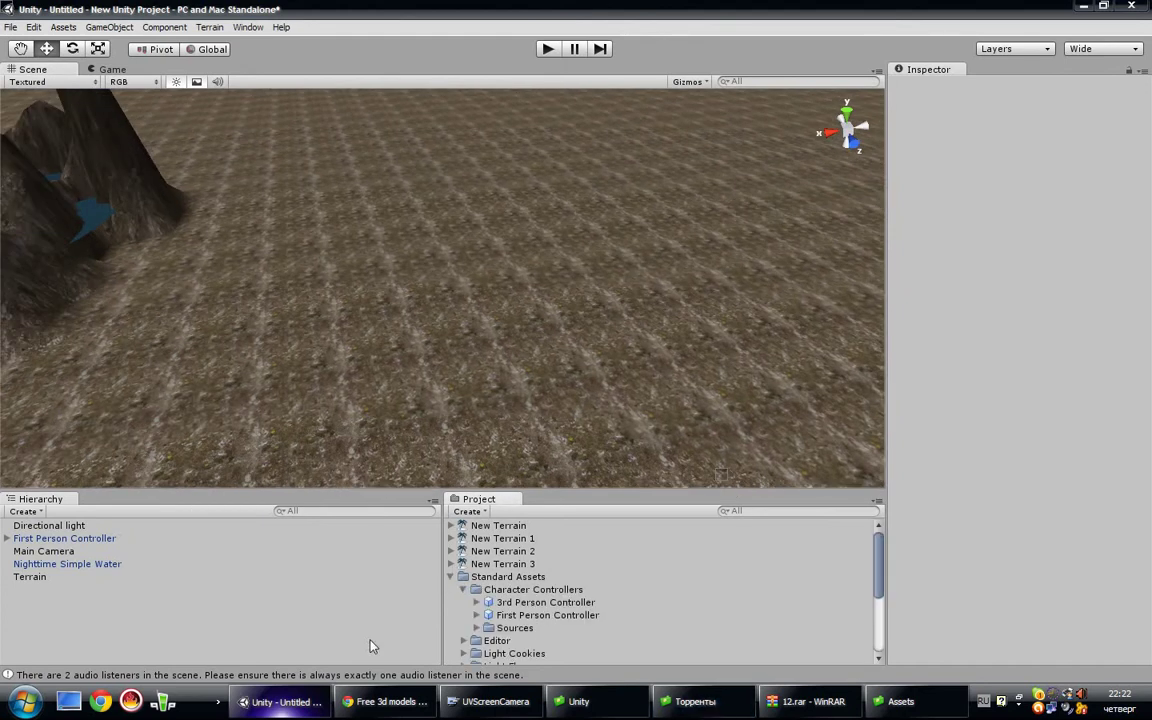
left_click(464, 590)
scroll(586, 586, "down", 3)
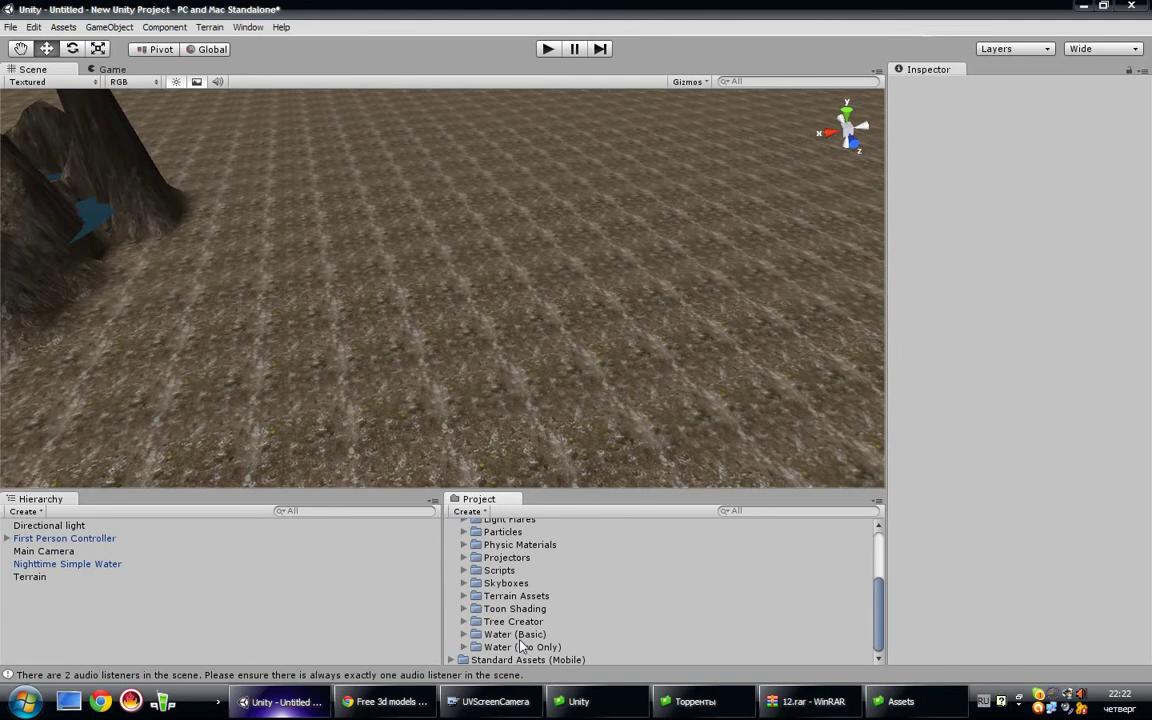
left_click(463, 647)
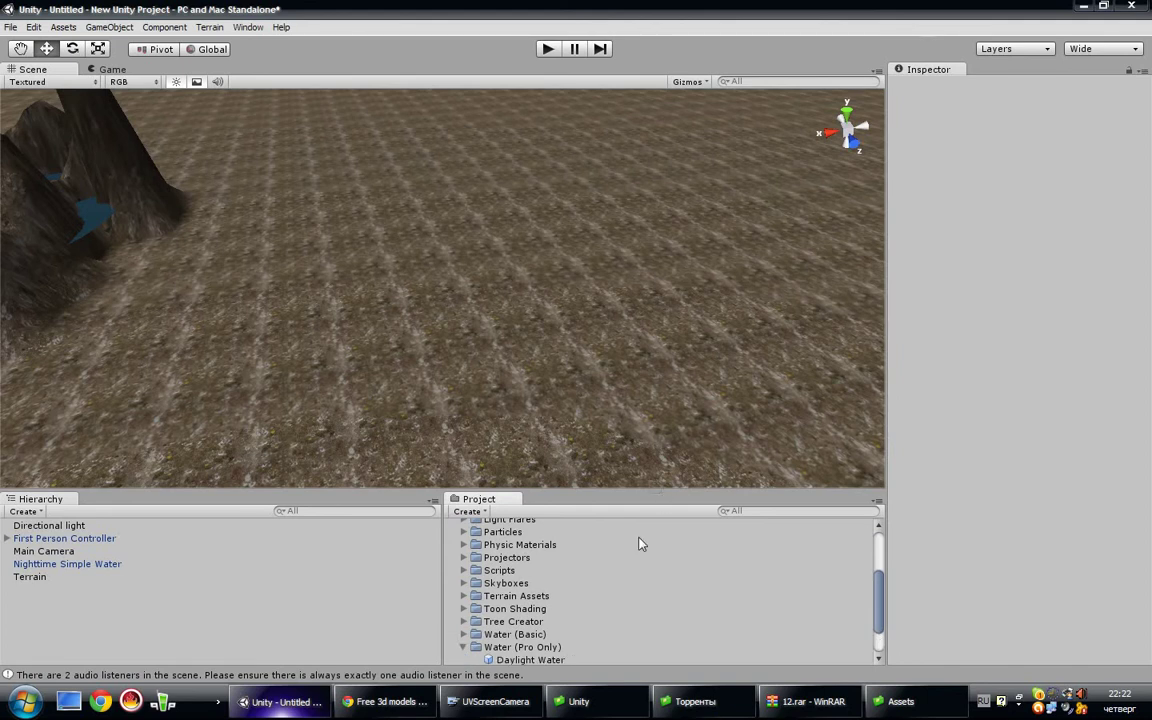
scroll(606, 584, "down", 2)
mouse_move(533, 621)
left_mouse_down()
mouse_move(487, 336)
mouse_move(516, 280)
left_mouse_up()
scroll(591, 283, "up", 3)
Place Daylight Water beside the dark pool and raise it slightly above the ground.
left_click(717, 278)
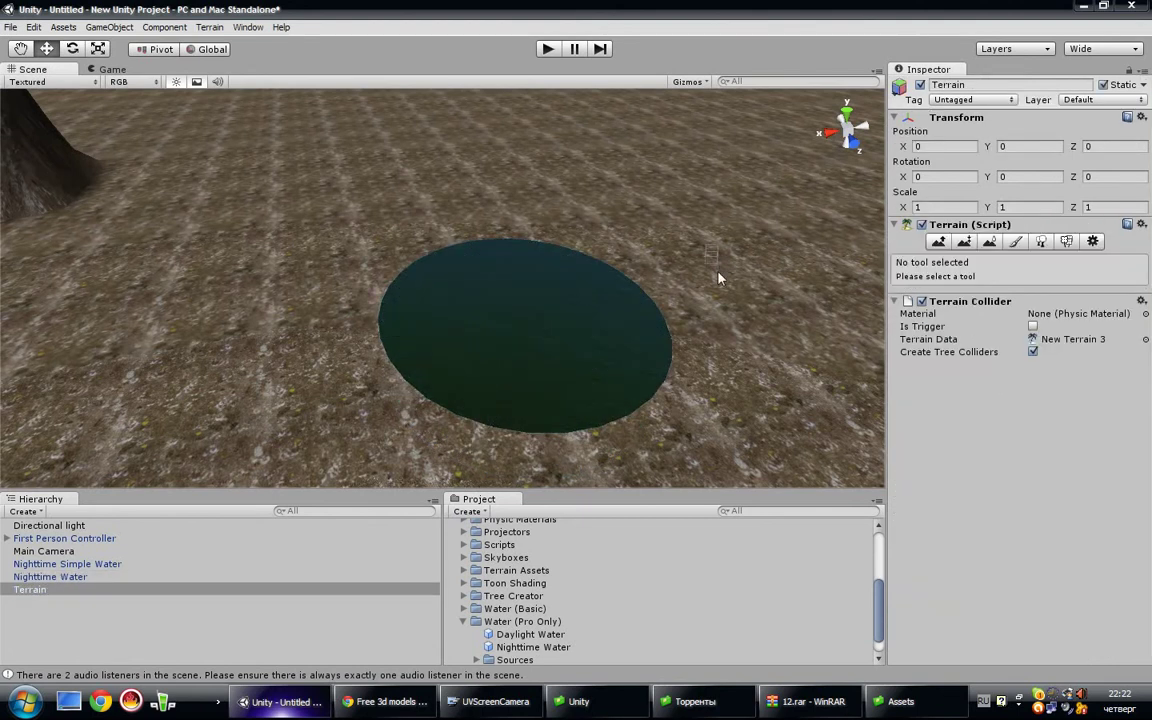
scroll(612, 373, "up", 3)
scroll(612, 373, "up", 3)
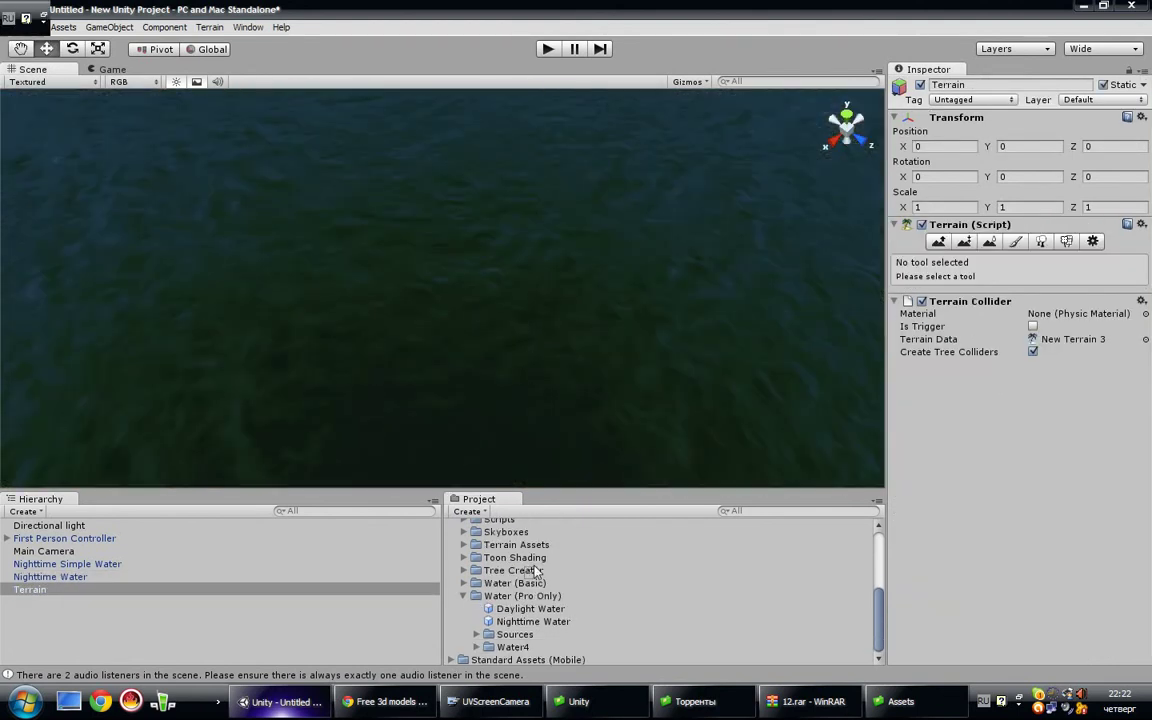
scroll(511, 350, "down", 3)
scroll(511, 350, "down", 3)
left_click_drag(530, 608, 686, 263)
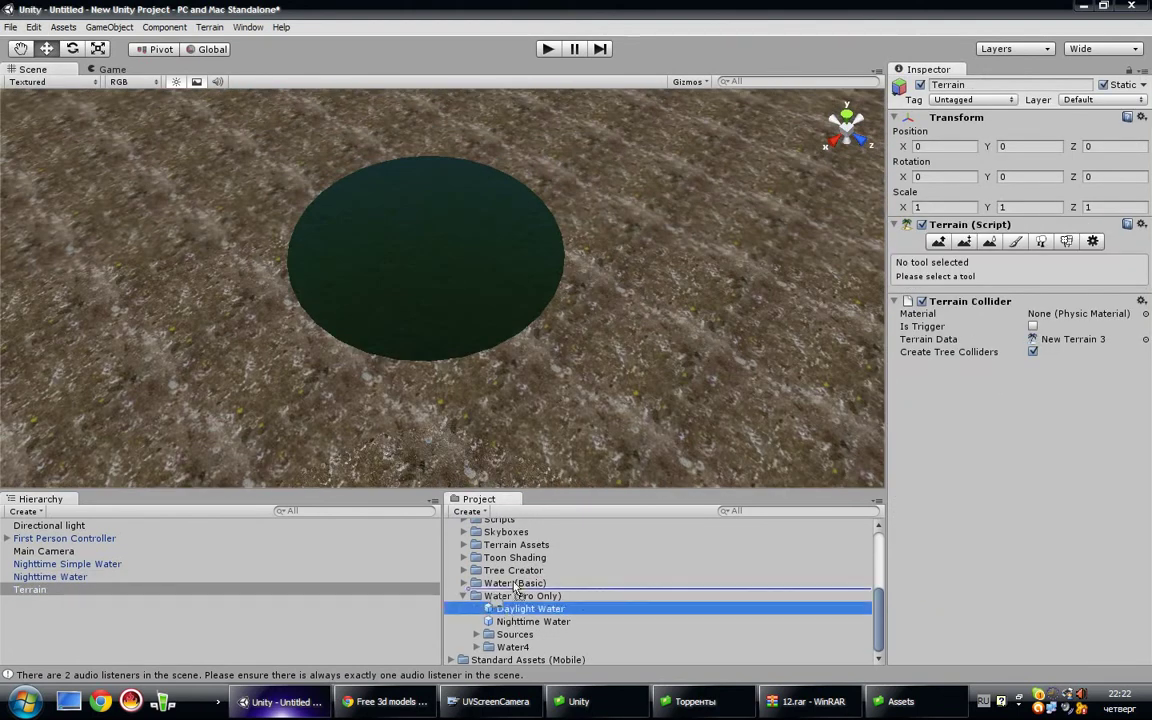
left_click_drag(716, 190, 583, 165)
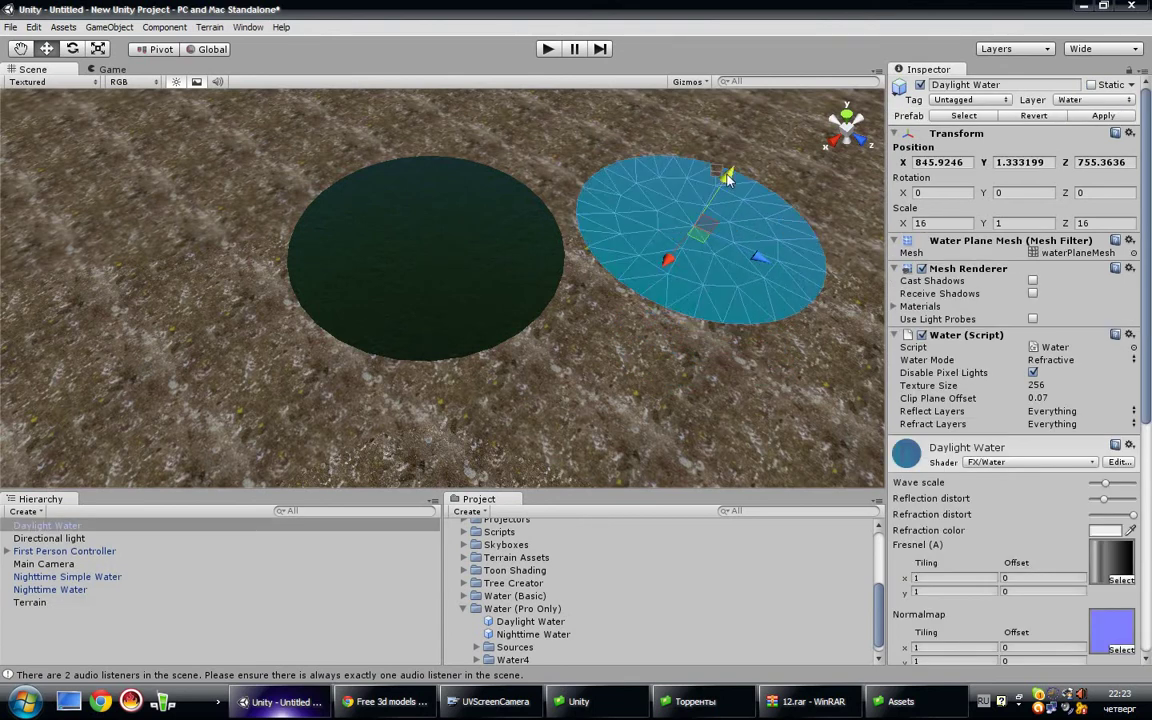
left_click(596, 206)
Zoom around to inspect both water pools, then collapse the Water (Pro Only) folder.
scroll(797, 303, "up", 5)
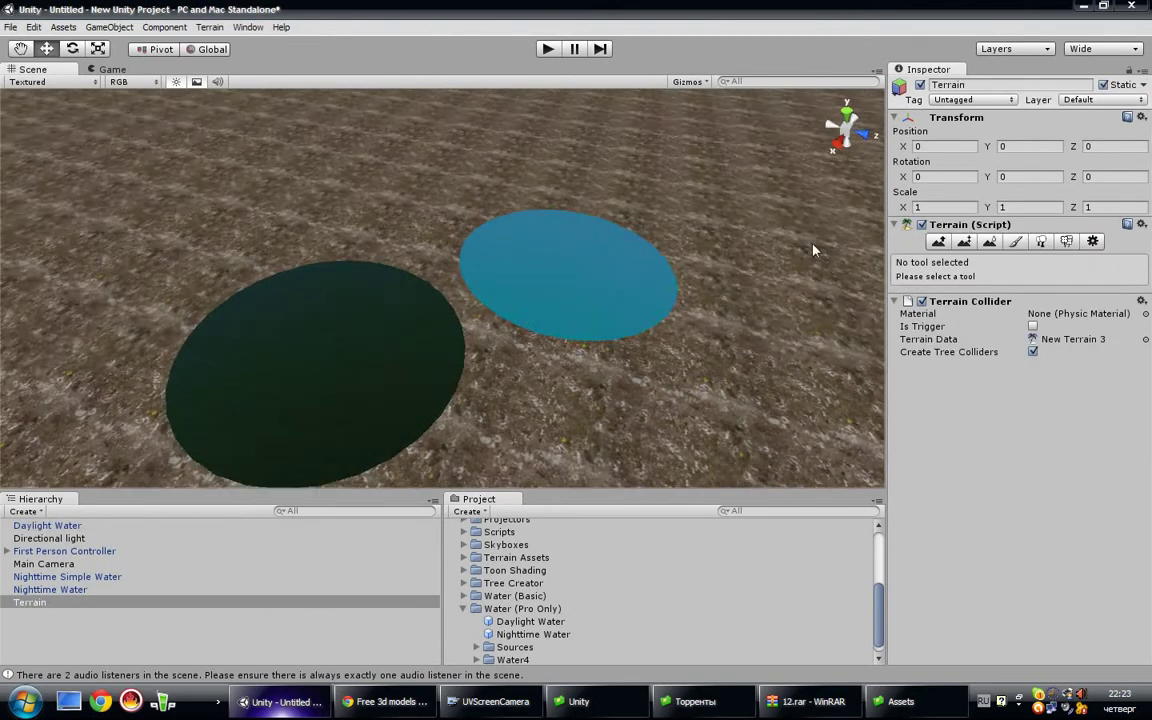
scroll(740, 285, "up", 3)
scroll(769, 300, "up", 5)
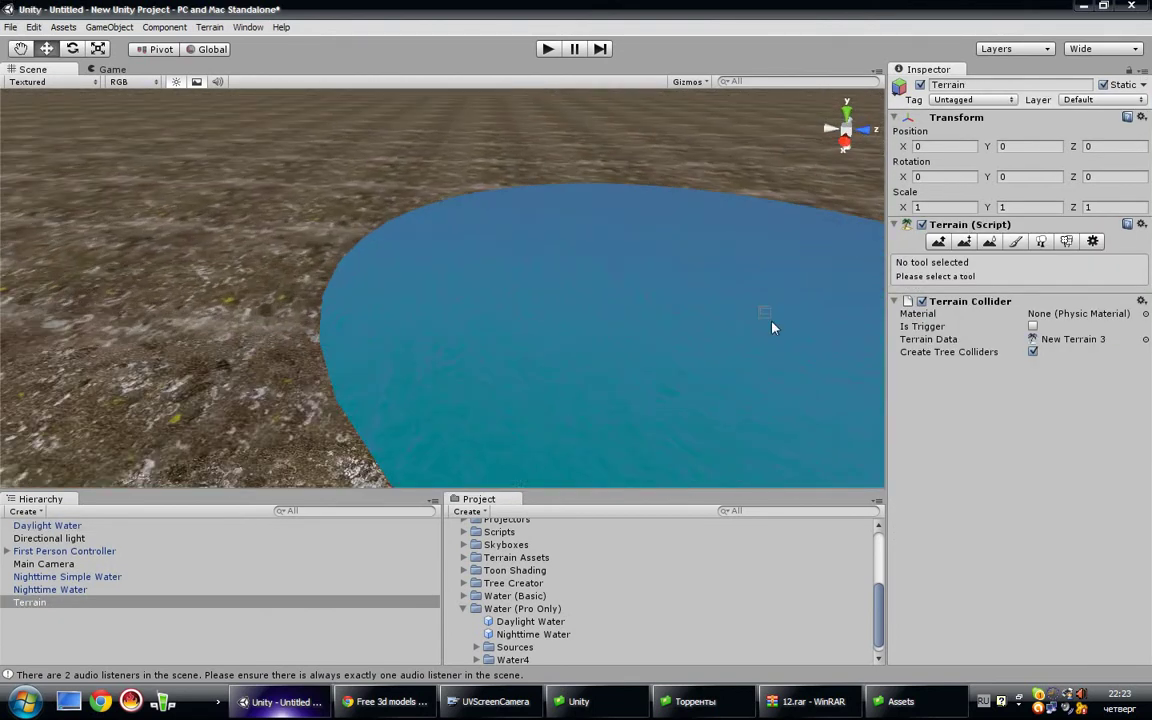
scroll(531, 325, "up", 3)
scroll(531, 325, "up", 3)
scroll(531, 324, "up", 2)
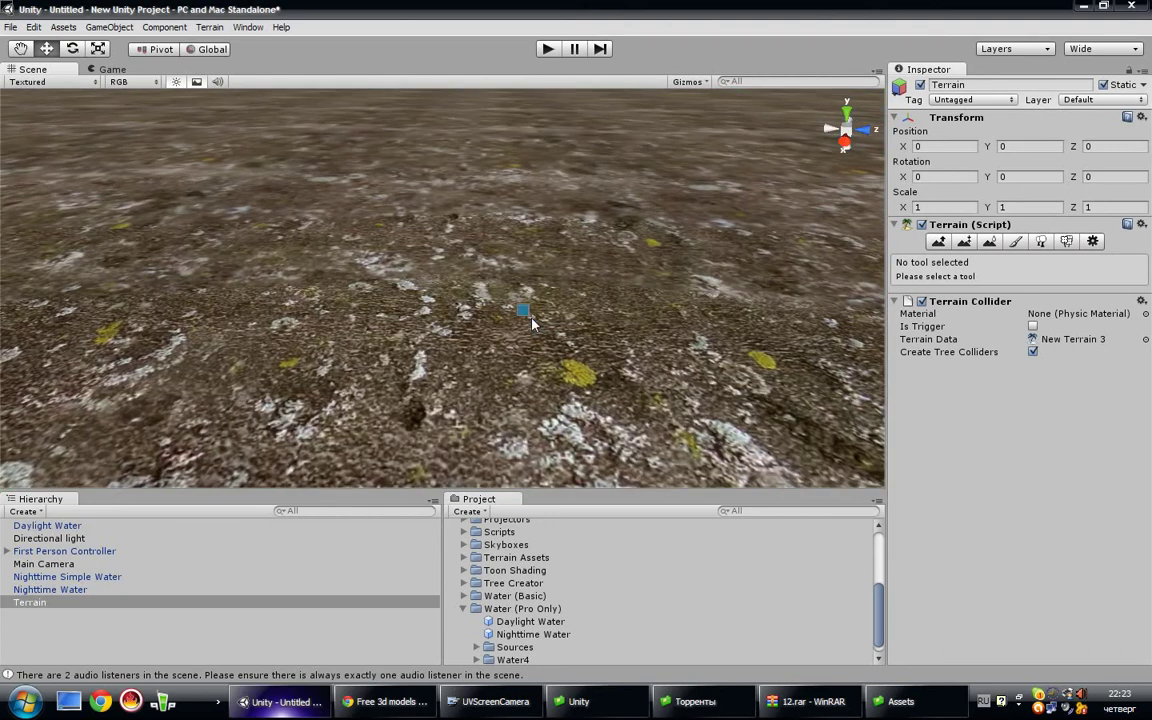
scroll(532, 322, "down", 2)
scroll(531, 322, "down", 3)
scroll(531, 322, "down", 3)
scroll(597, 370, "down", 3)
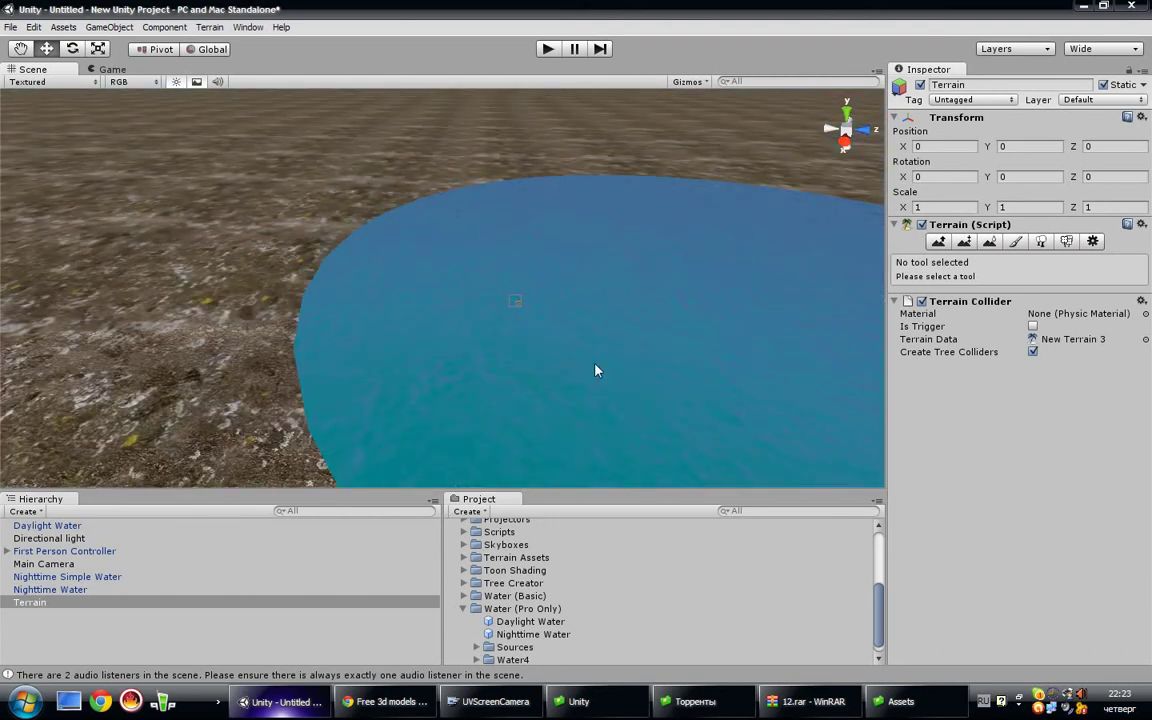
scroll(597, 370, "down", 2)
scroll(600, 366, "down", 3)
scroll(602, 360, "down", 3)
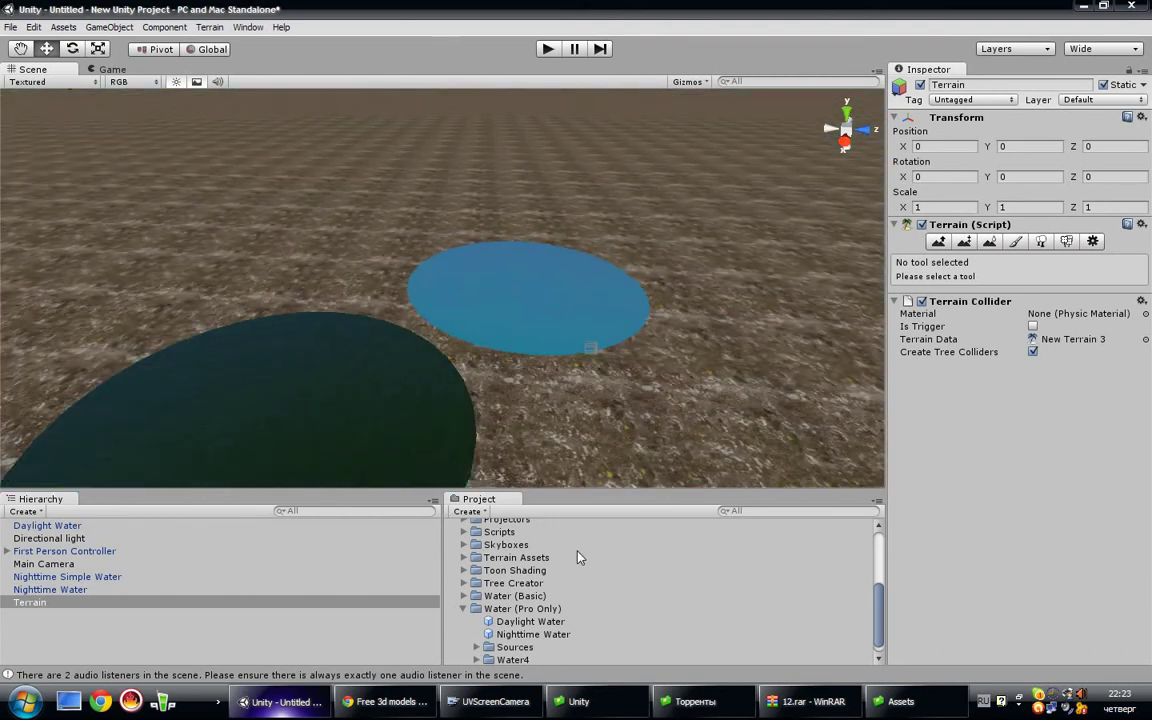
scroll(566, 569, "up", 2)
scroll(562, 572, "up", 2)
scroll(540, 585, "down", 2)
scroll(500, 600, "down", 3)
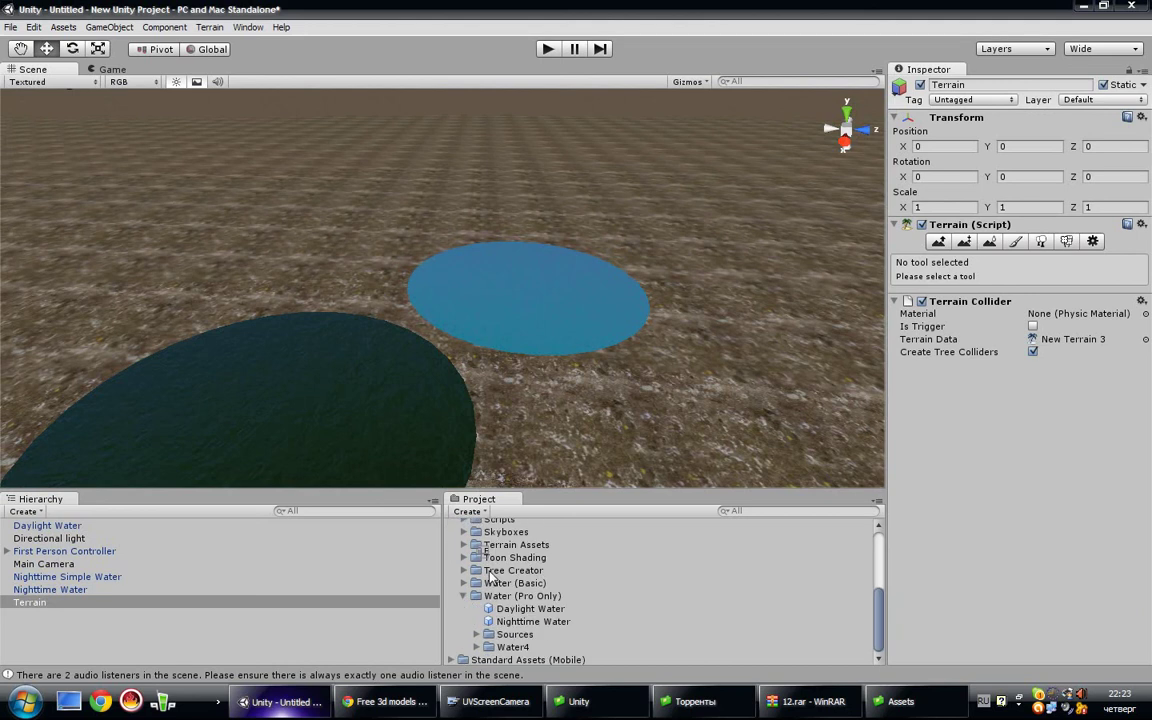
left_click(463, 596)
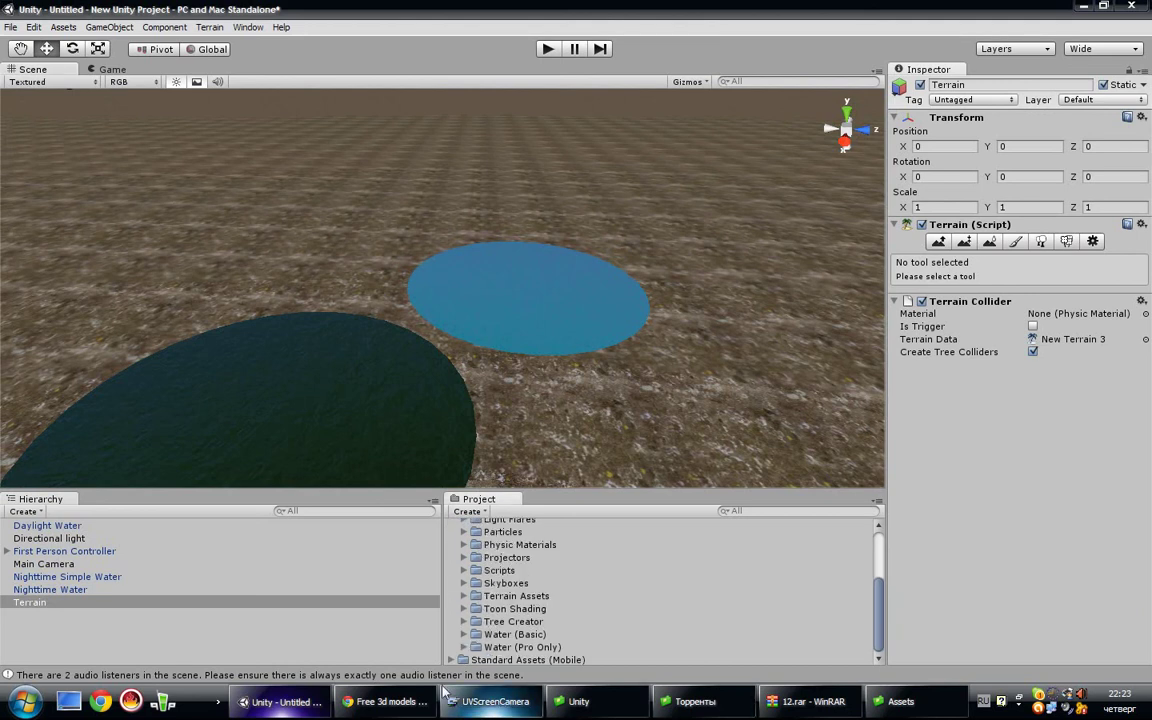